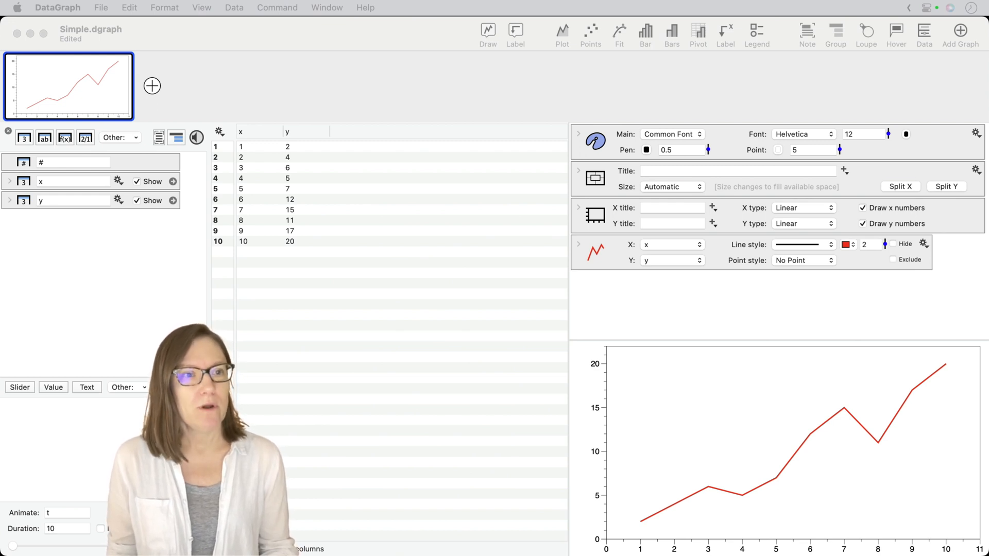
click(895, 97)
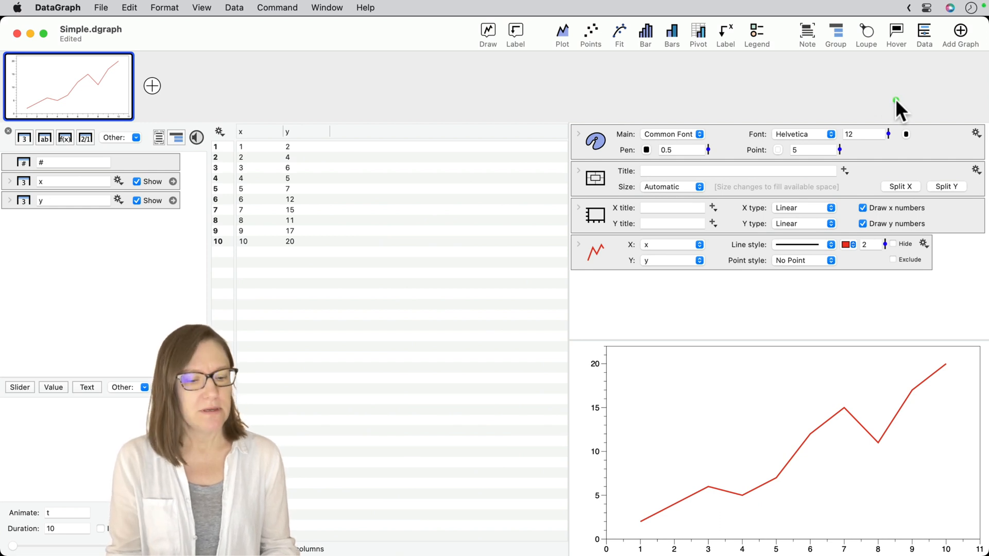
drag(895, 98, 898, 58)
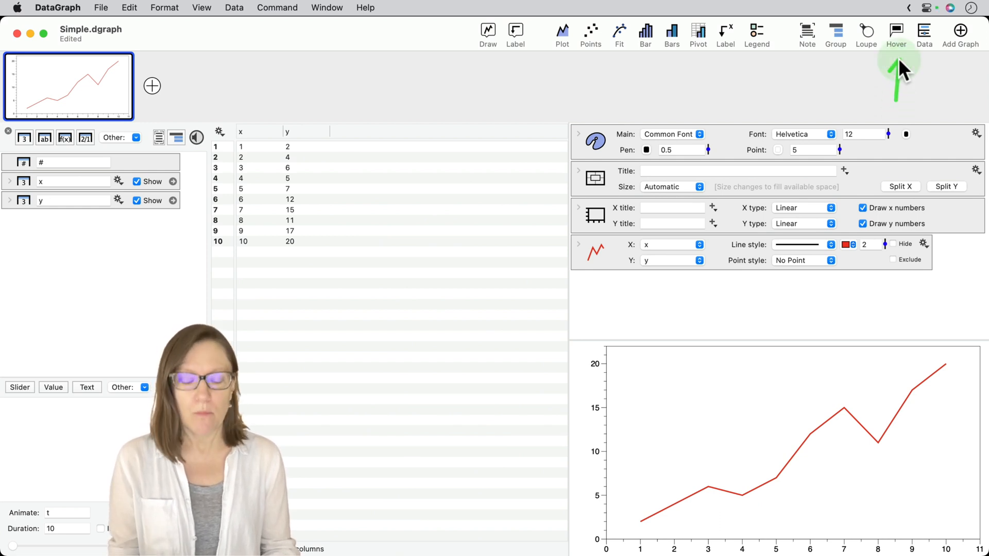
key(F1)
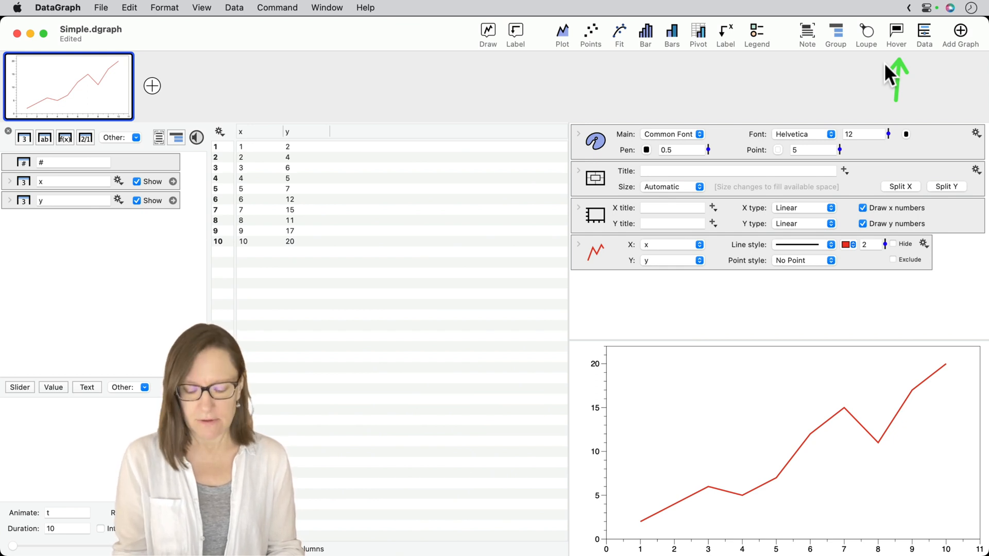
Inspect the row, x and y values of individual points on the red line plot.
mouse_move(851, 373)
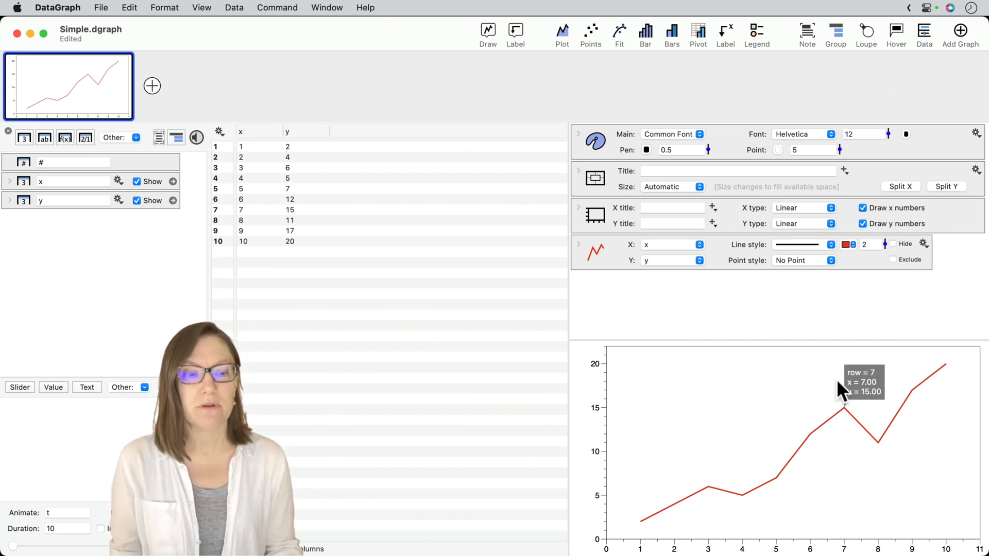
mouse_move(812, 432)
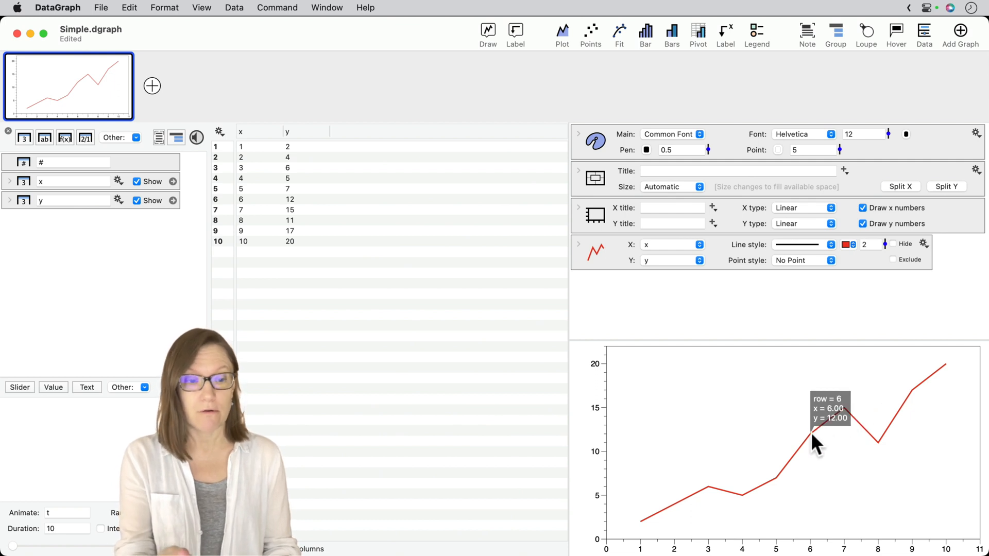
mouse_move(843, 412)
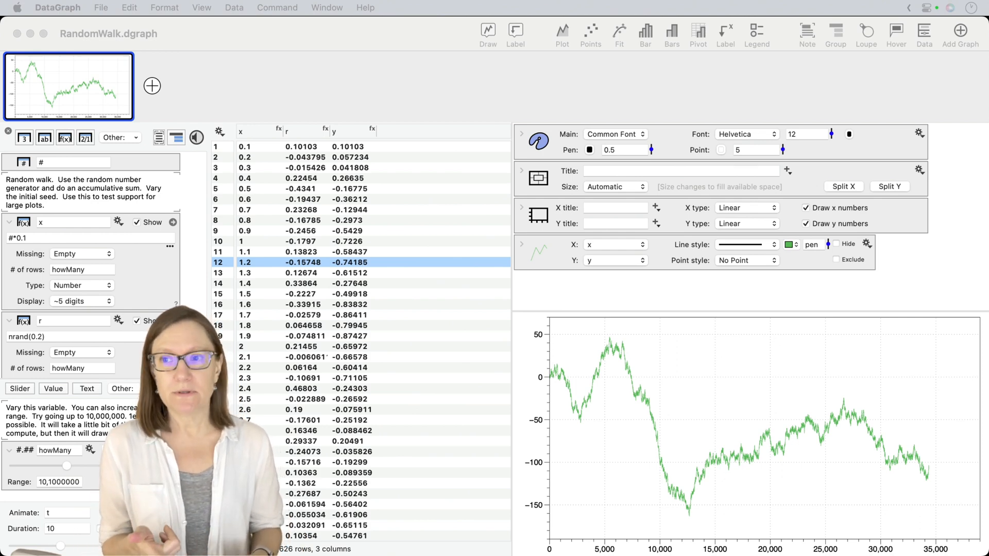
Look up the Random walk example under the Basic category of the online examples, and return to the RandomWalk graph.
click(487, 329)
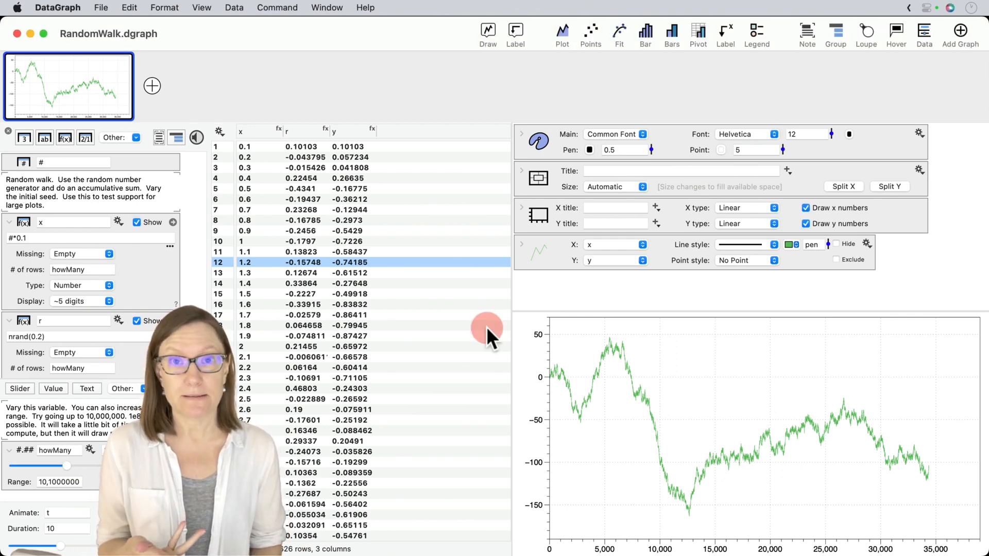
click(103, 6)
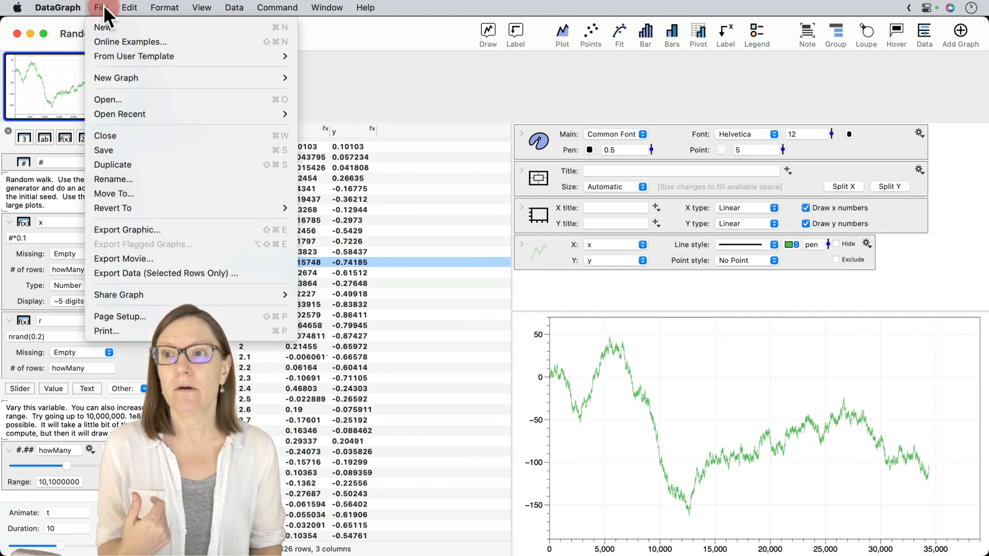
click(106, 41)
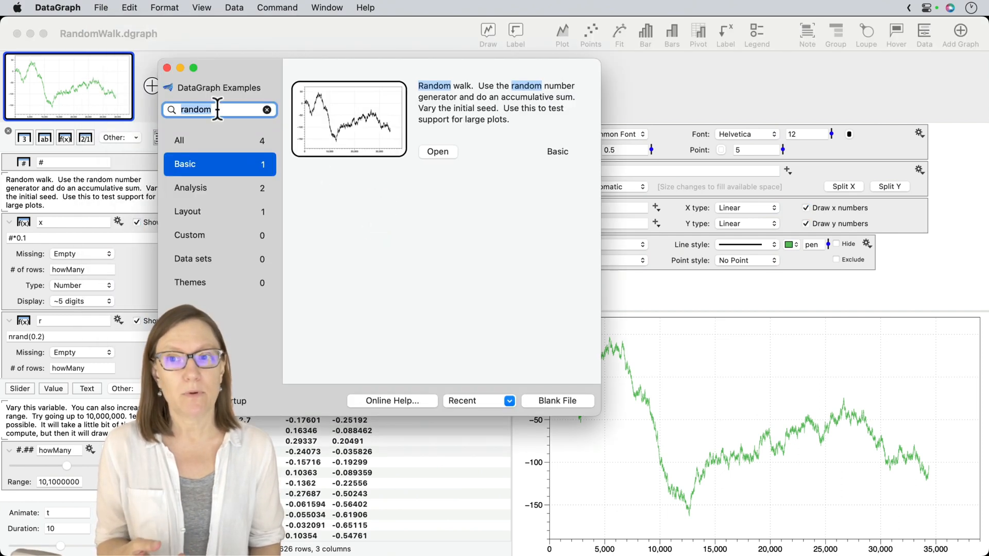
click(172, 110)
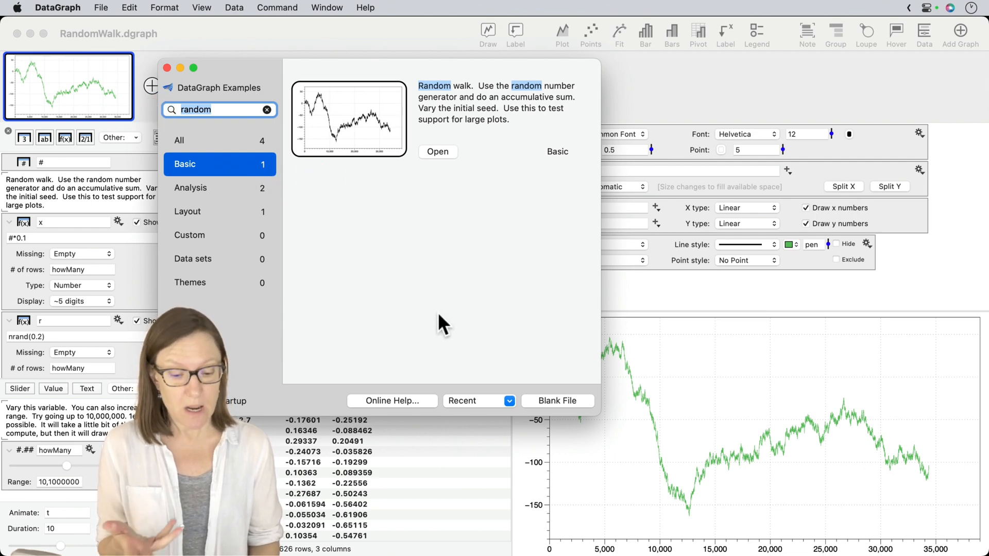
click(632, 294)
click(563, 304)
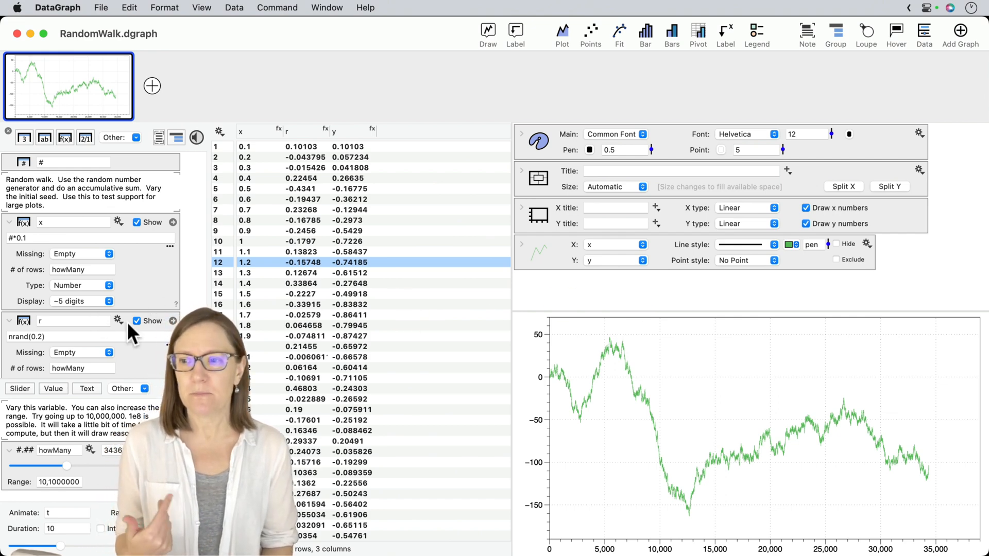
Try raising the howMany variable to its maximum of 1000000, and undo that change.
scroll(127, 322, down, 5)
scroll(127, 321, up, 5)
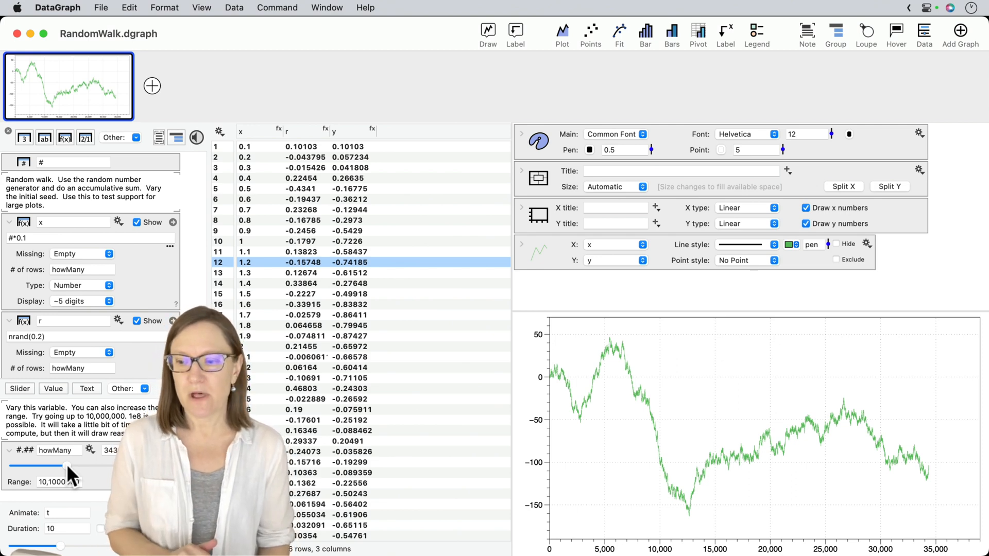
drag(66, 464, 173, 465)
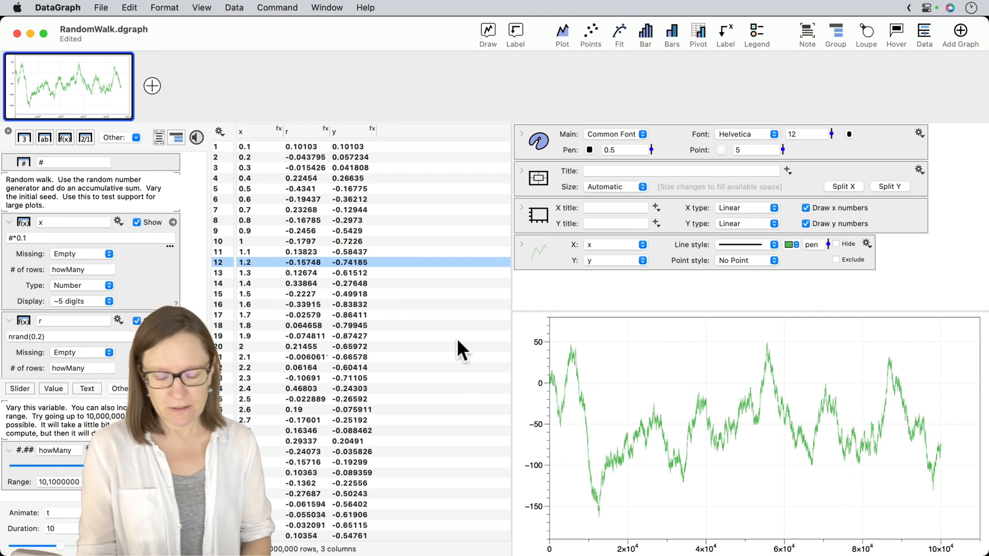
key(super+z)
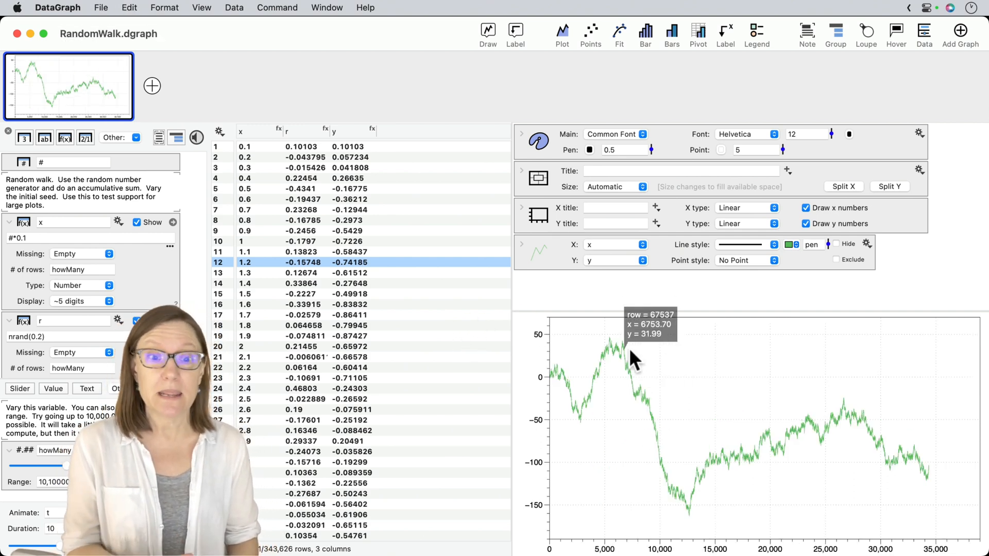
Inspect the row, x and y values of several points along the green random walk curve.
mouse_move(669, 467)
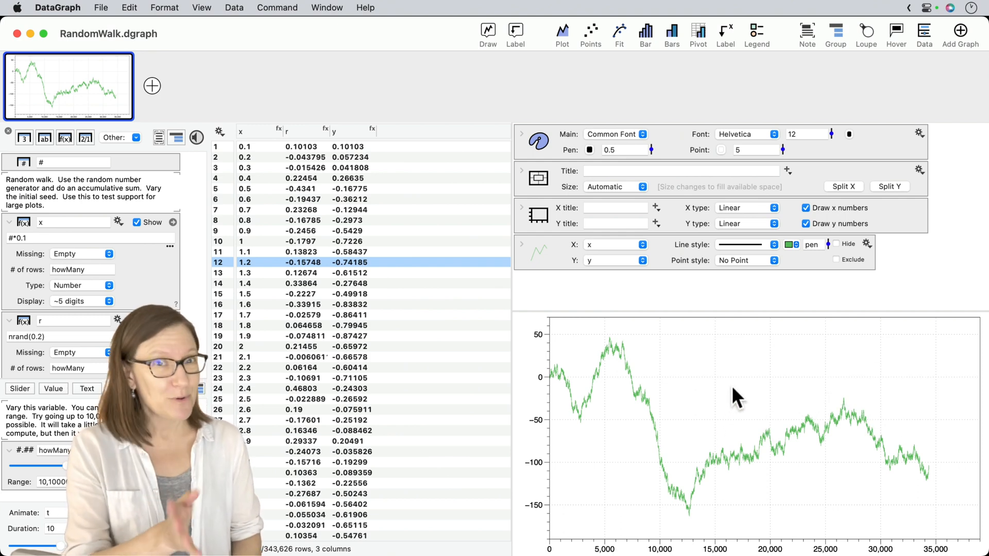
mouse_move(625, 340)
mouse_move(856, 382)
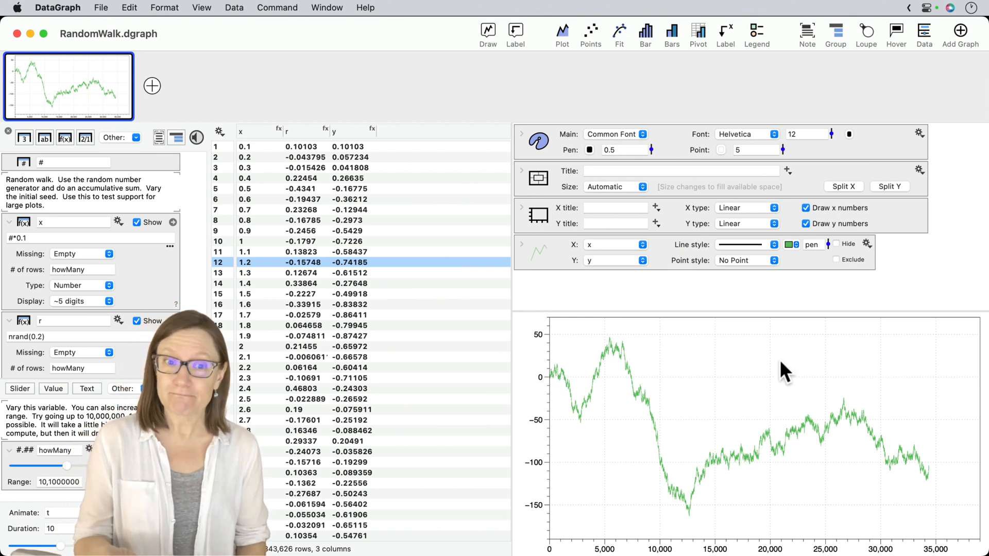
Copy the x and y columns of the random walk table, leaving out column r.
click(252, 130)
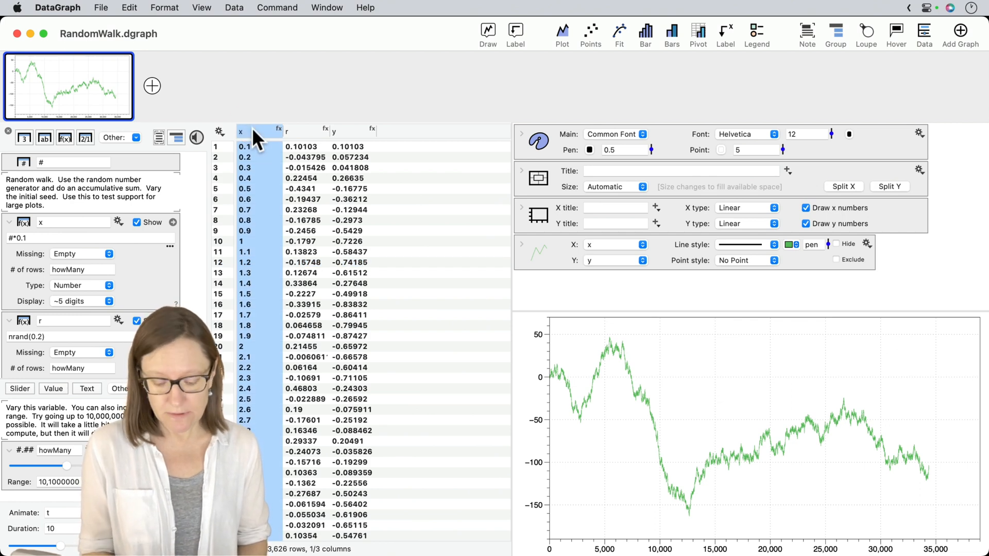
super+click(358, 132)
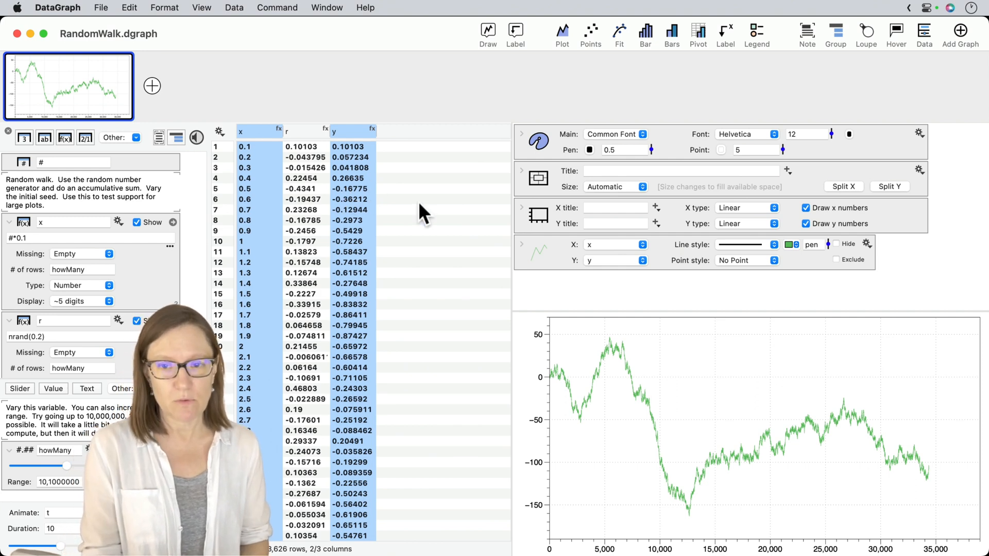
click(132, 4)
click(137, 73)
Switch to the blank Excel workbook Book1 and paste the copied x and y columns starting at cell E5.
key(ctrl+Right)
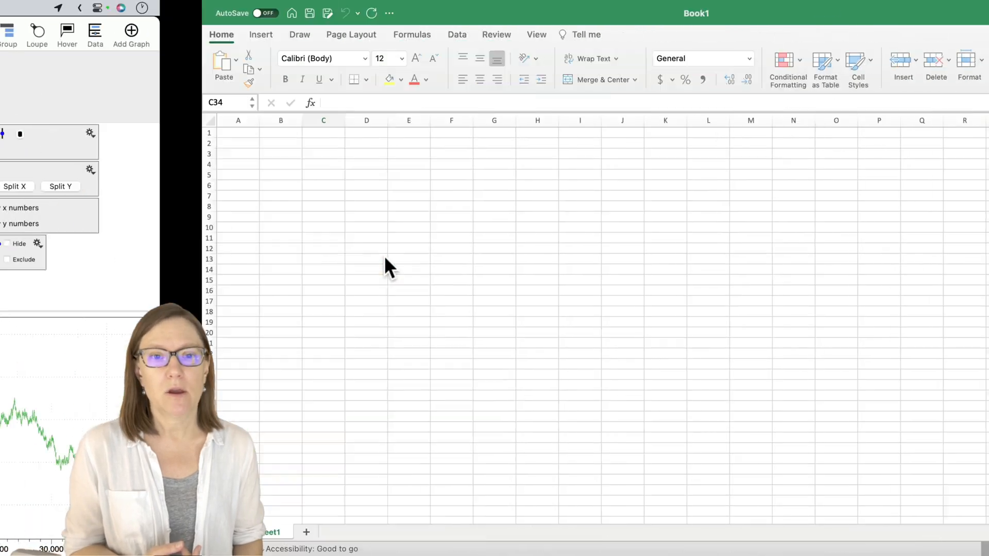
click(190, 171)
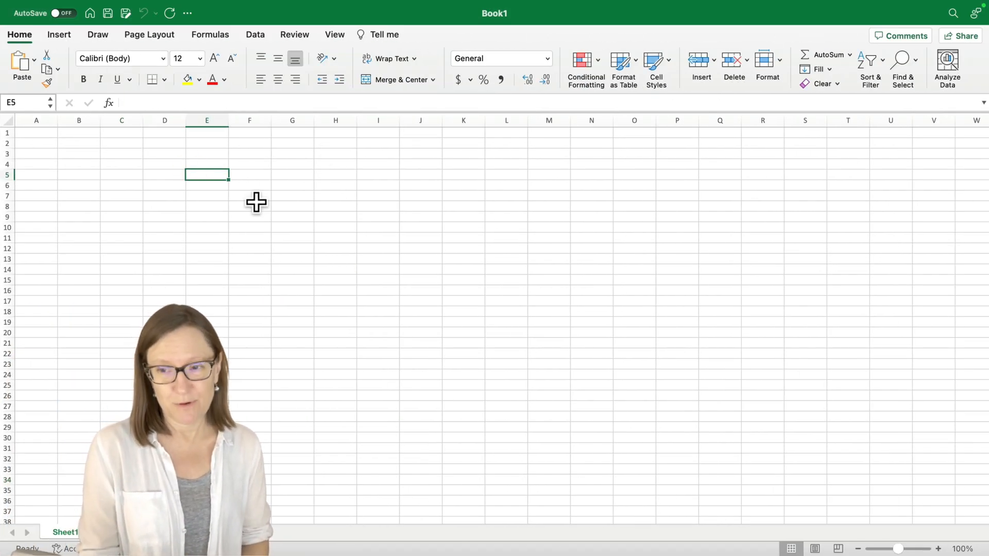
key(super+v)
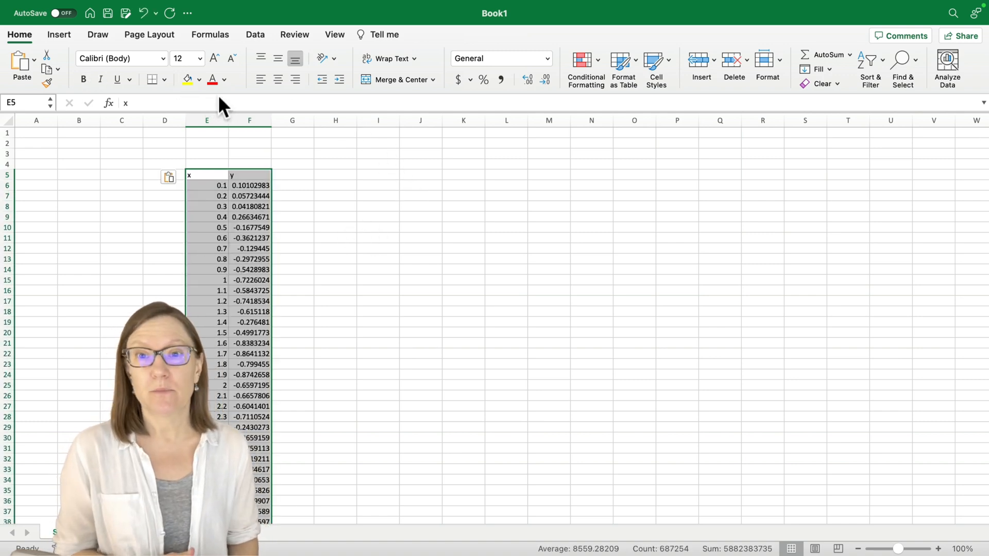
Insert an XY scatter line chart of the pasted x and y data.
click(61, 34)
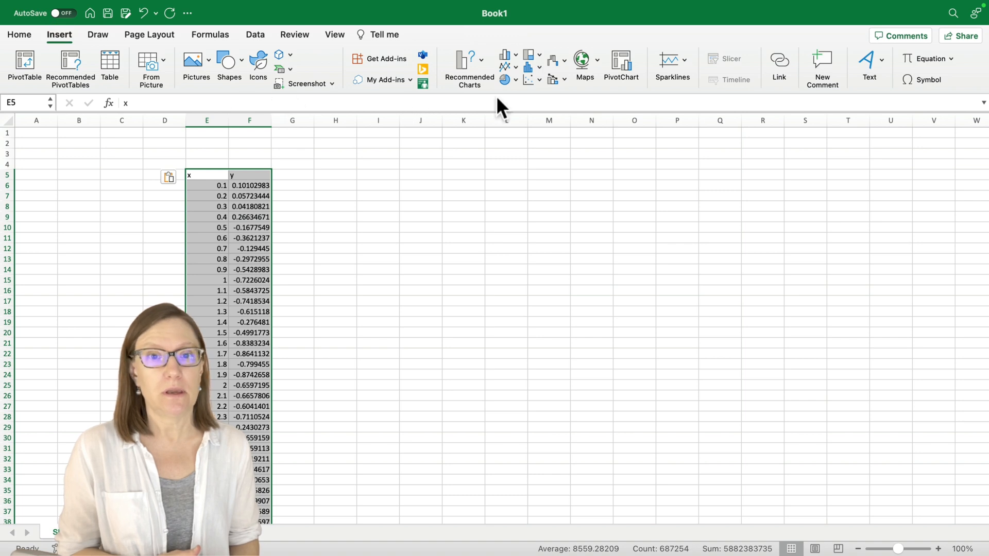
click(538, 80)
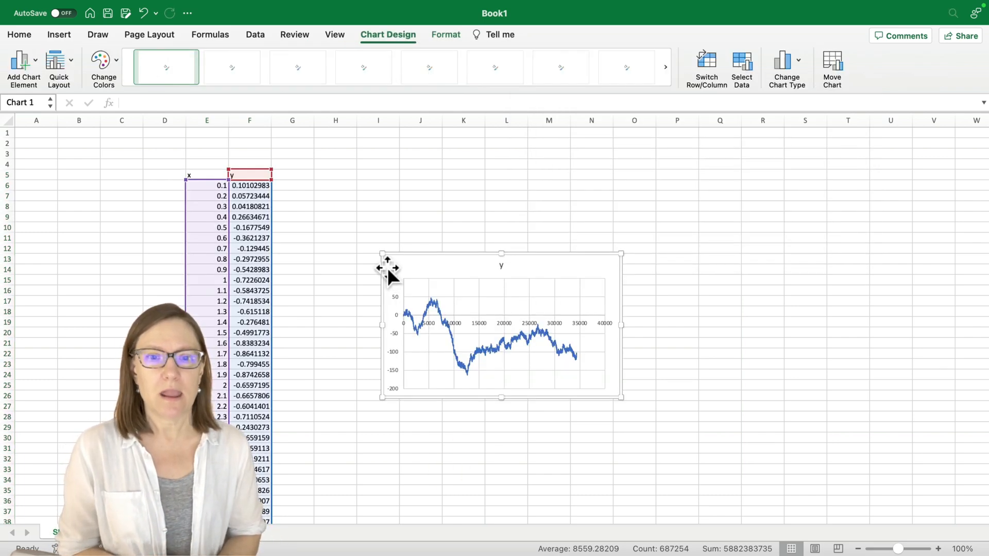
click(713, 249)
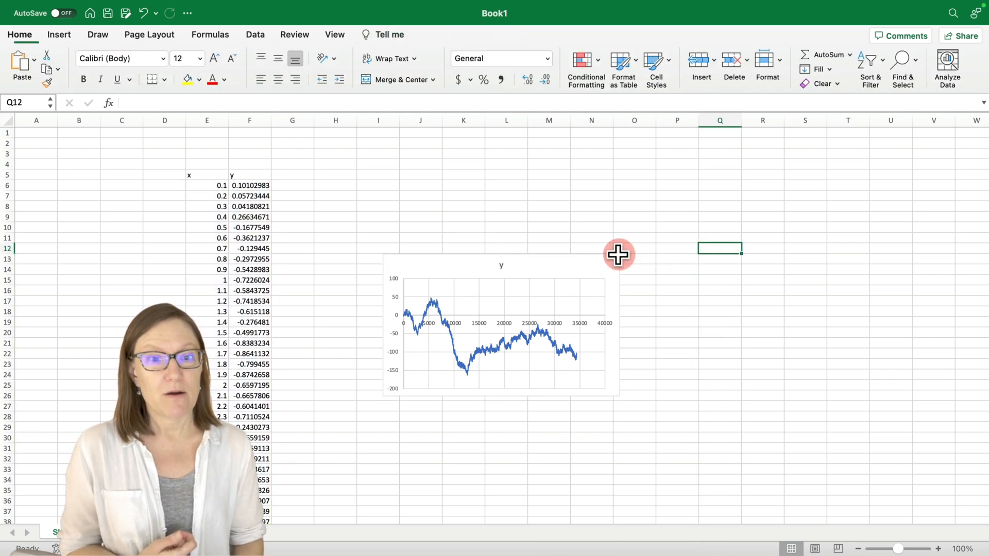
Enlarge the scatter chart to about 7.81" wide by 4.52" high to inspect its points.
drag(618, 255, 753, 181)
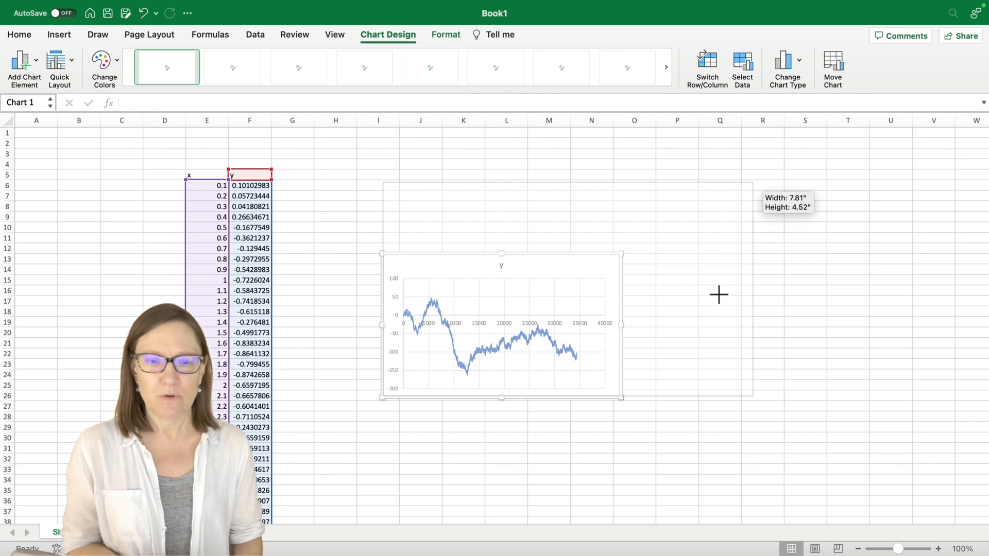
drag(719, 295, 697, 292)
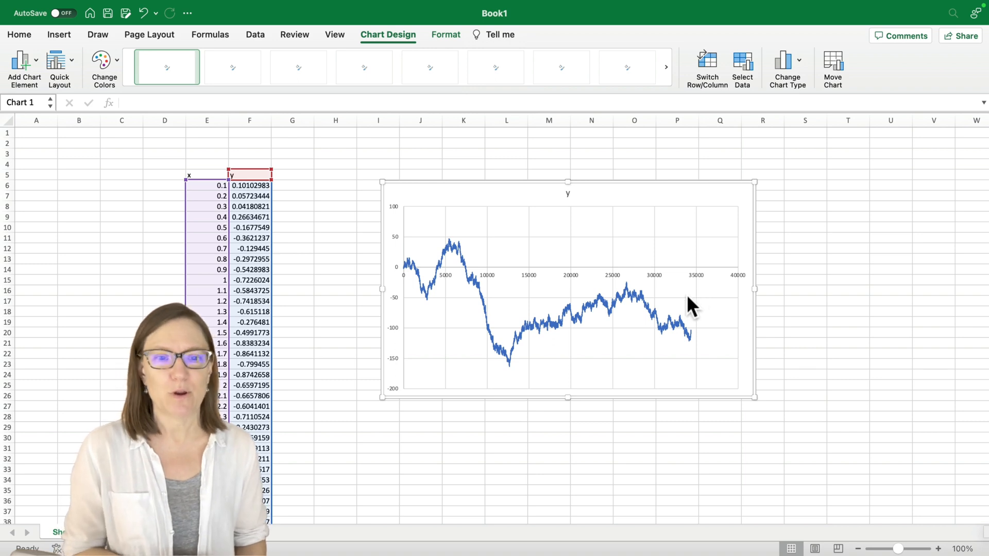
mouse_move(614, 297)
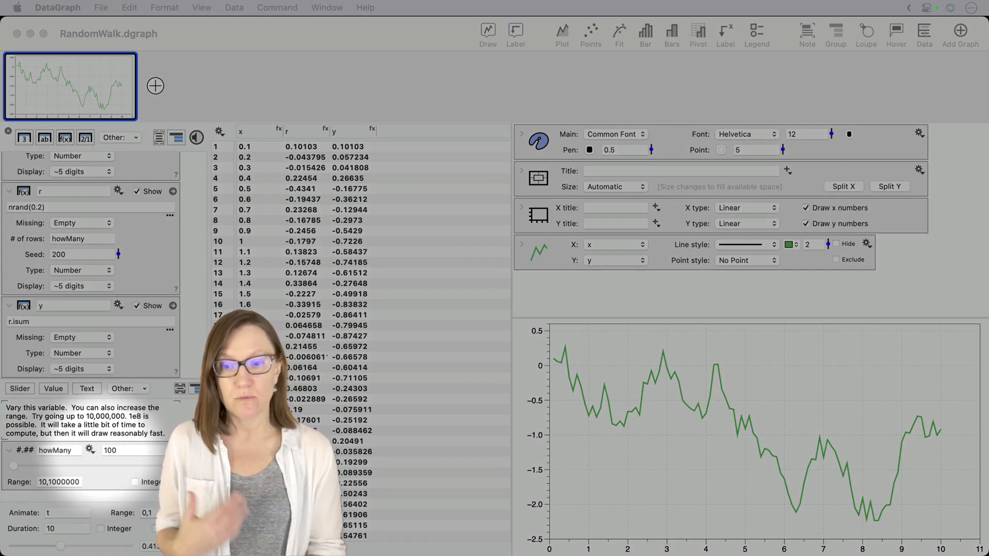
Add a second graph to the RandomWalk document and draw a histogram of the y column in it.
scroll(360, 317, down, 15)
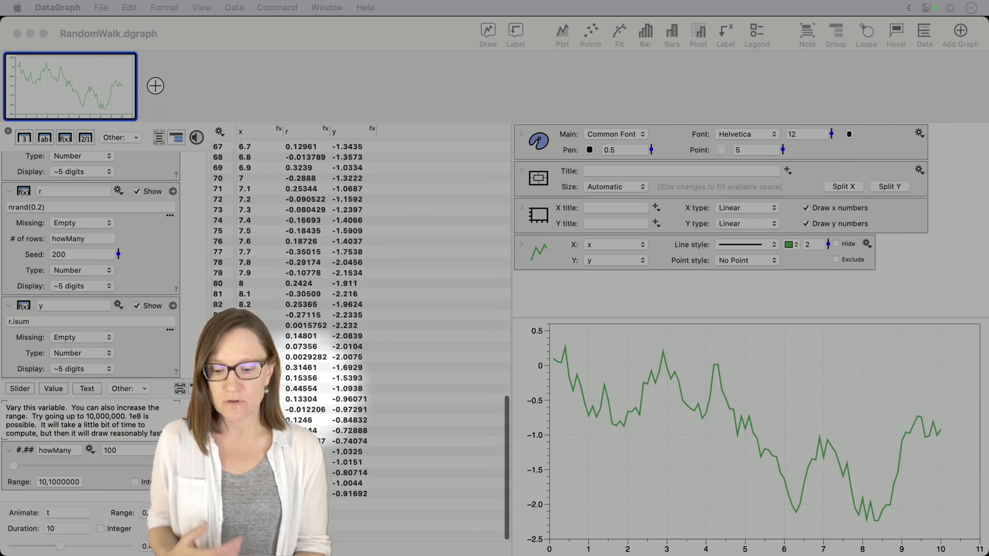
scroll(361, 340, up, 15)
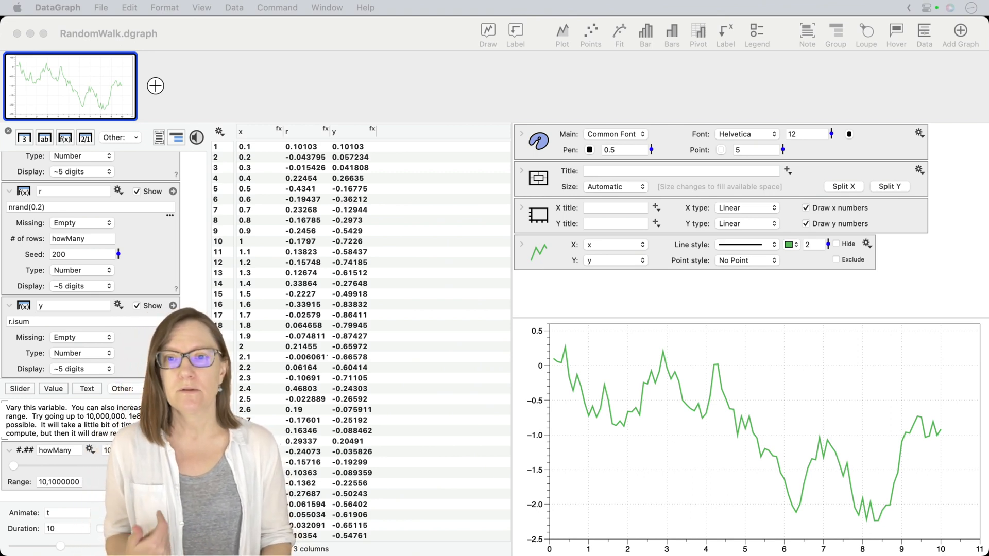
click(351, 129)
click(353, 131)
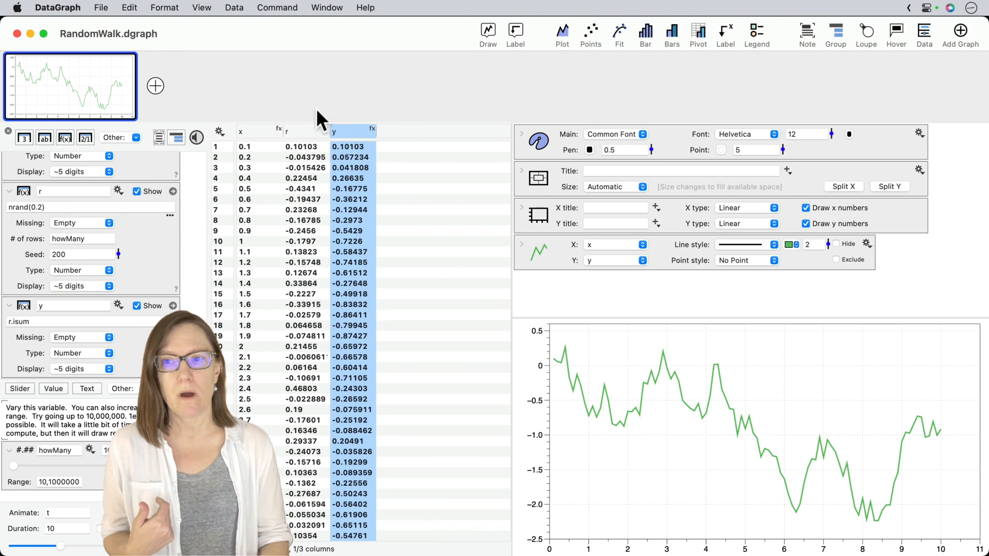
click(157, 85)
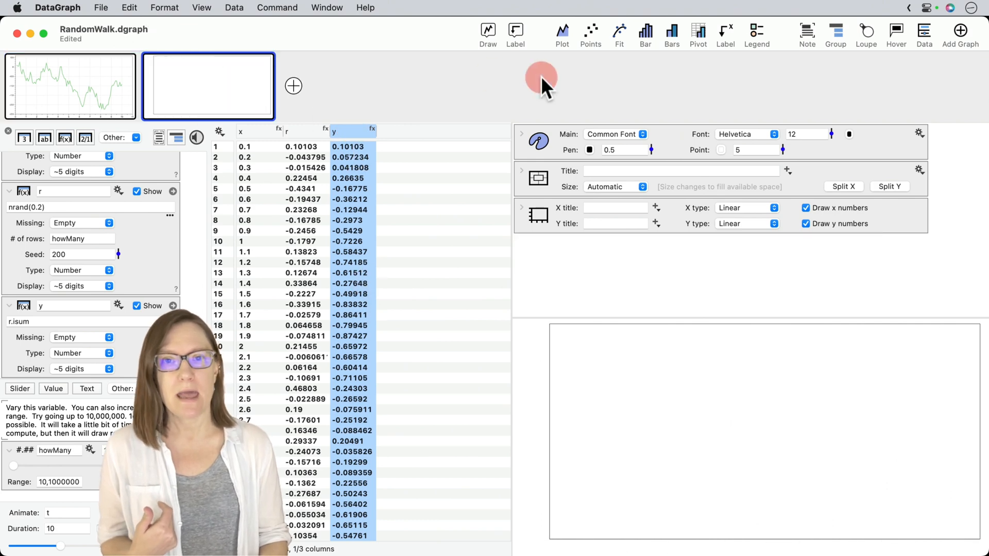
click(488, 29)
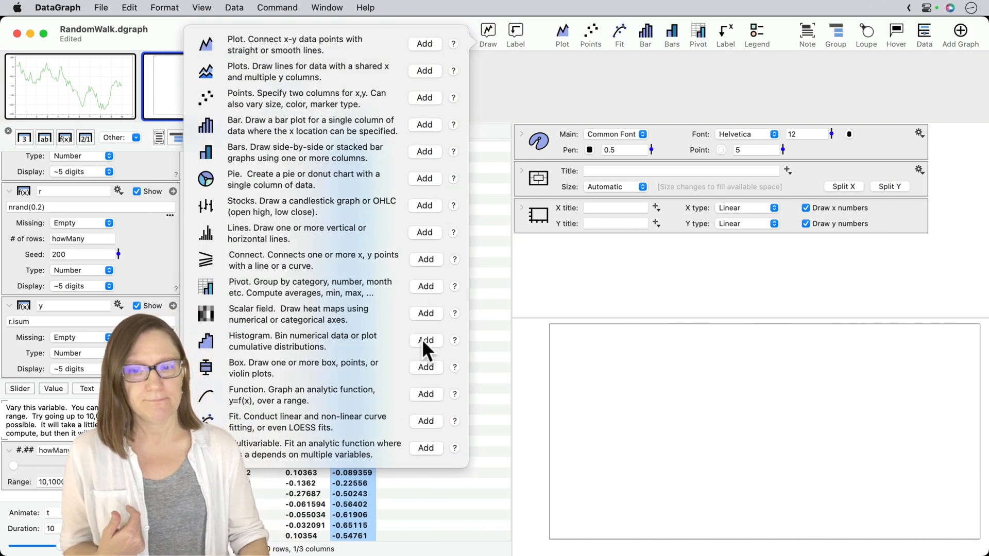
click(425, 340)
click(661, 299)
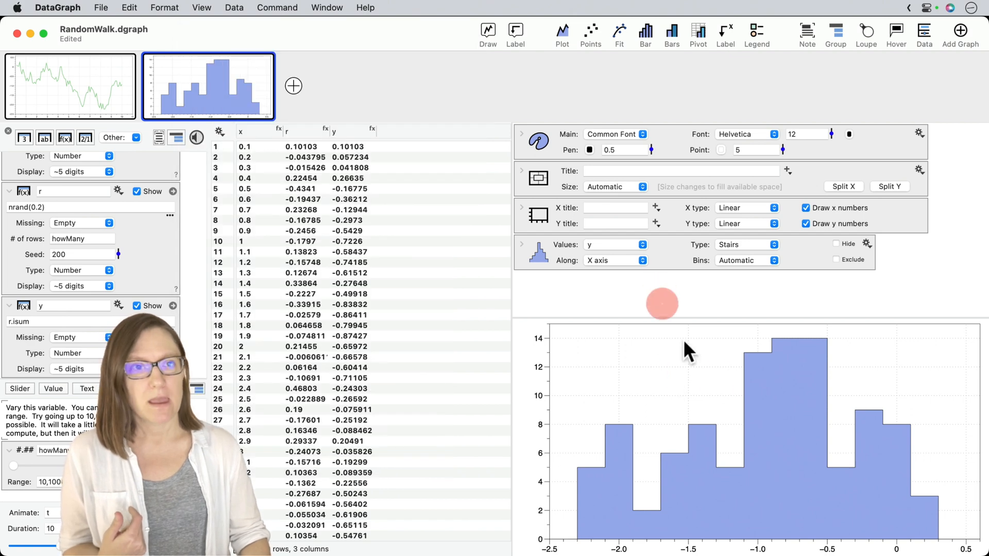
Inspect the range and count of individual bins in the y histogram.
mouse_move(783, 469)
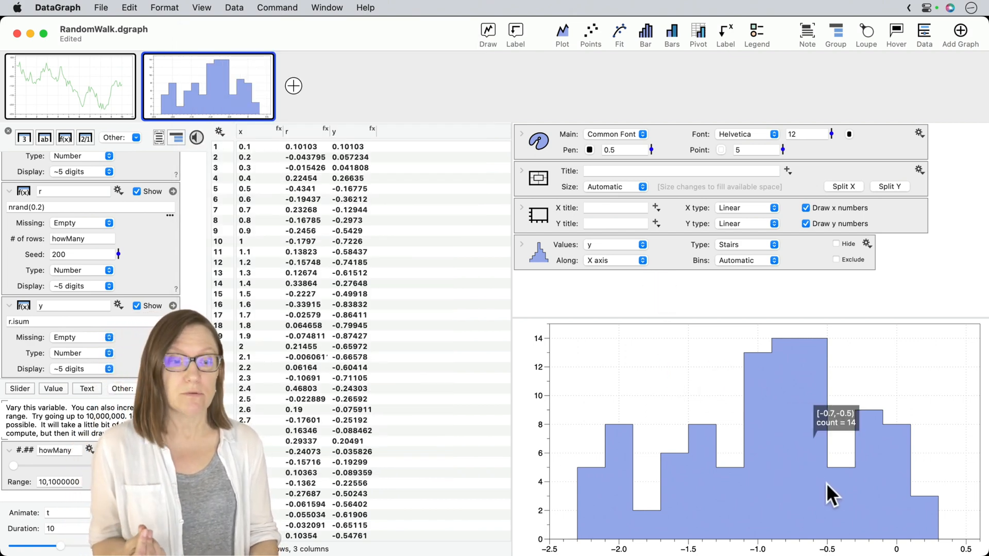
mouse_move(898, 501)
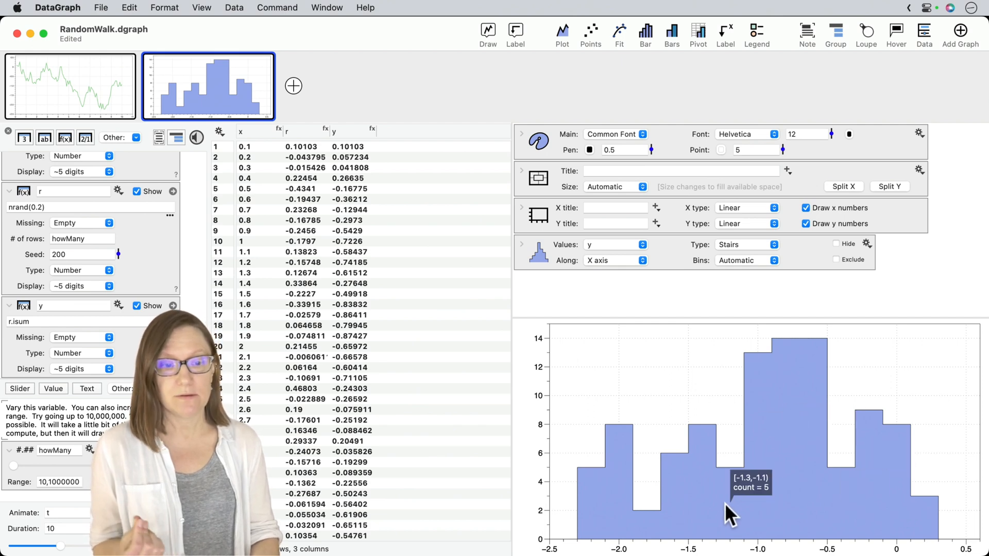
Set the y histogram's hover labels to the y column and inspect a bin's listed values.
mouse_move(647, 515)
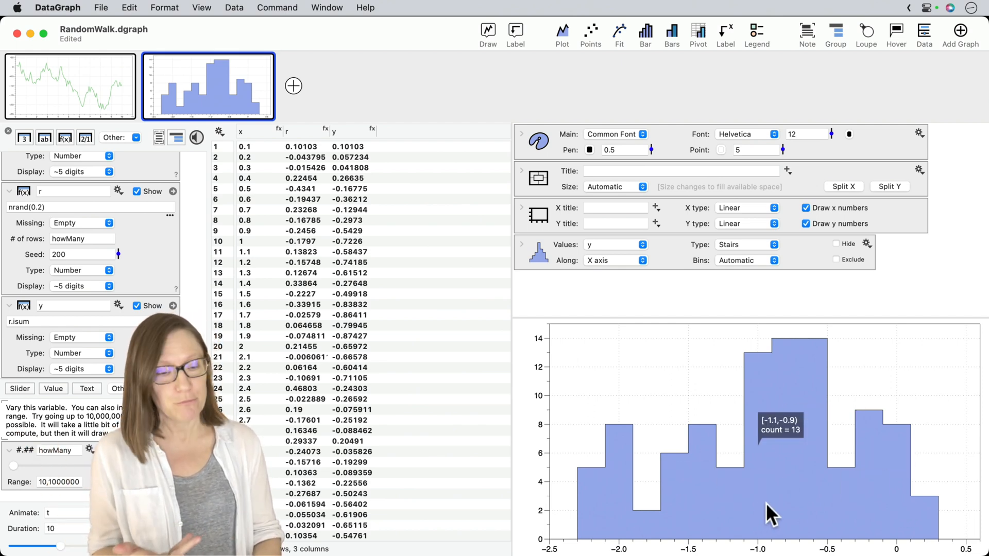
mouse_move(795, 498)
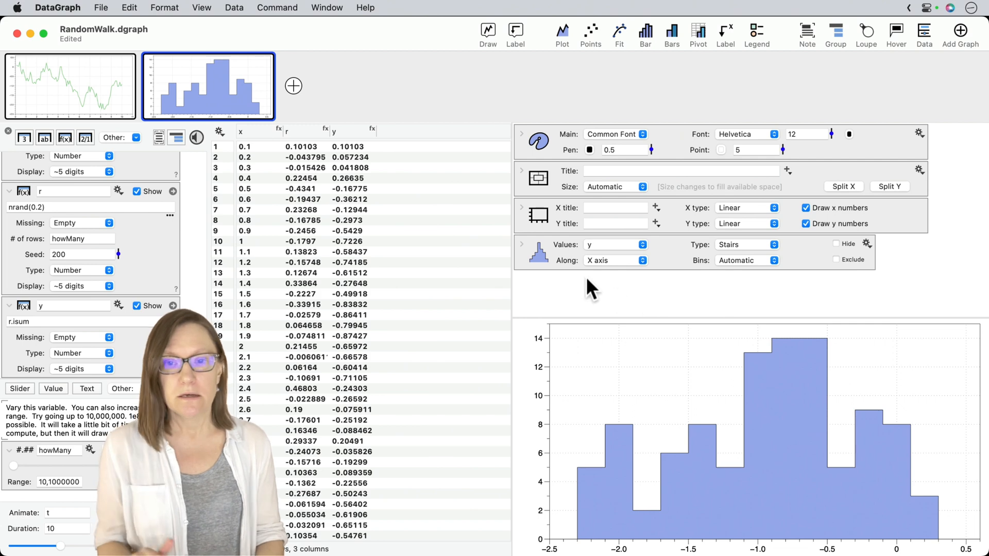
click(522, 243)
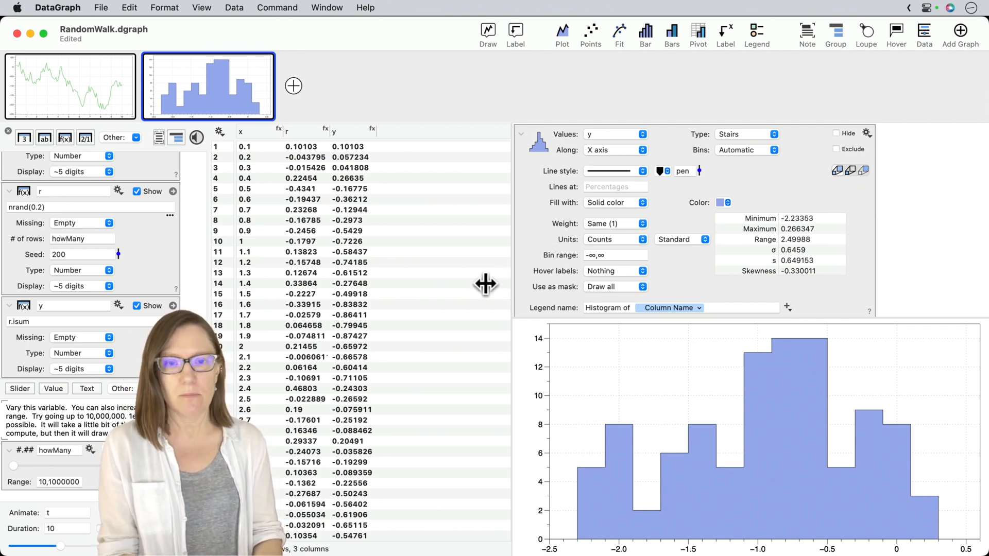
click(466, 275)
drag(467, 275, 526, 271)
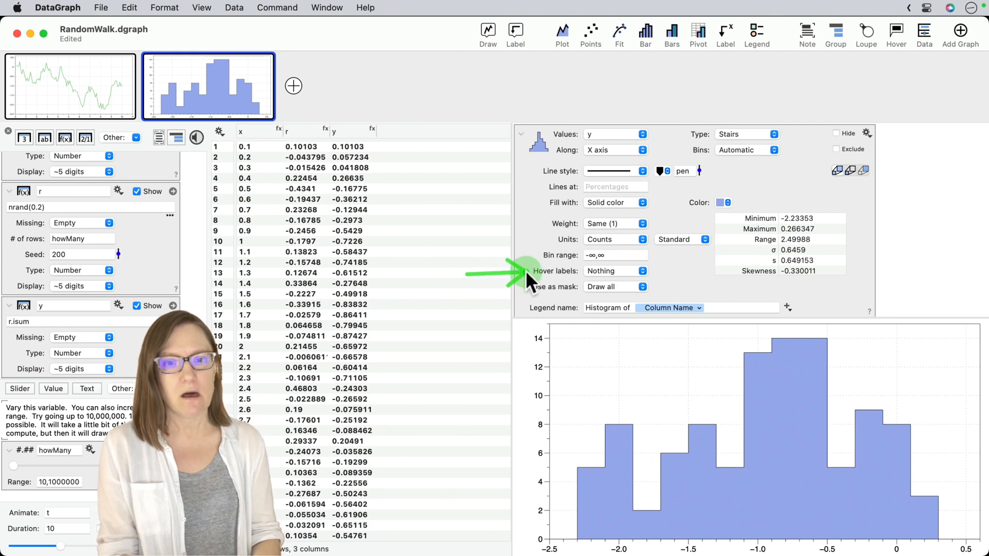
click(606, 272)
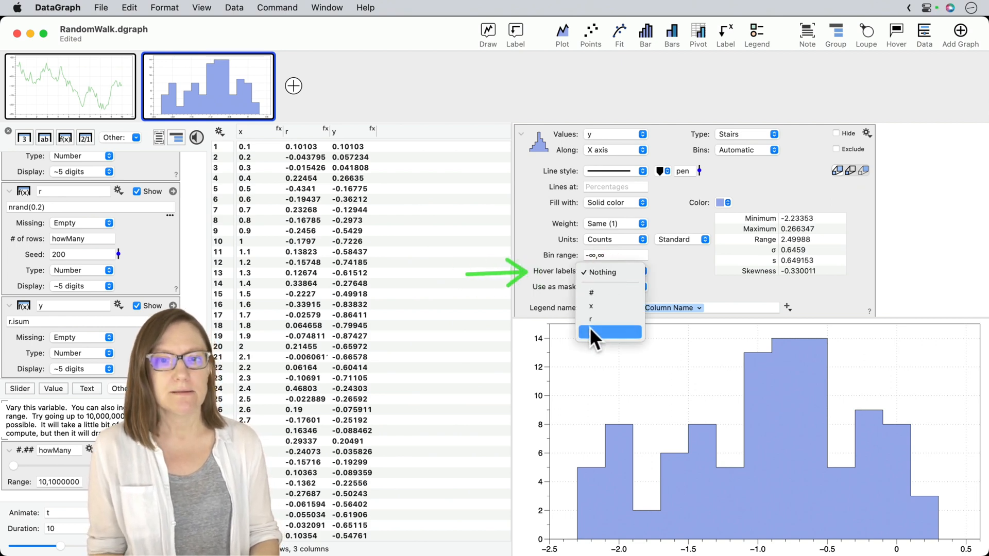
click(603, 332)
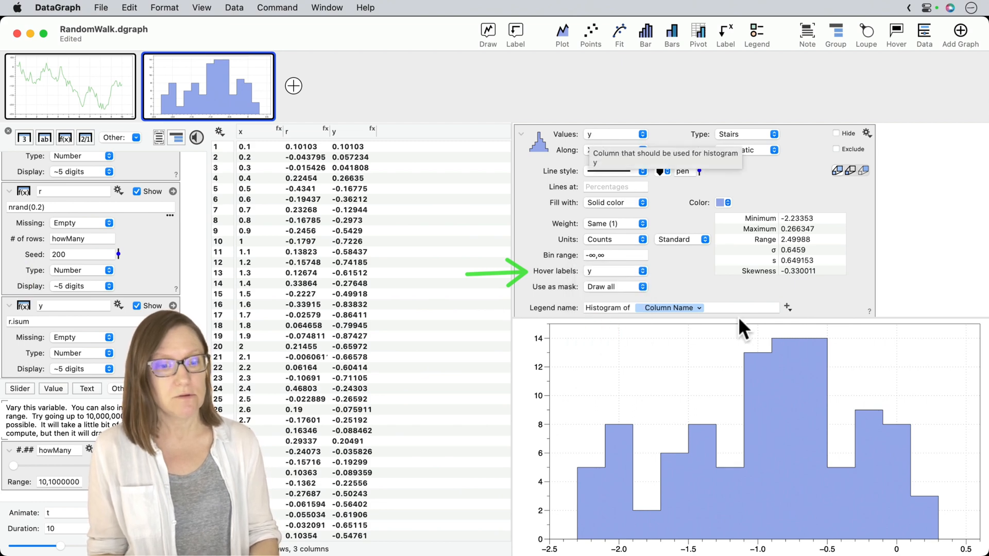
mouse_move(782, 406)
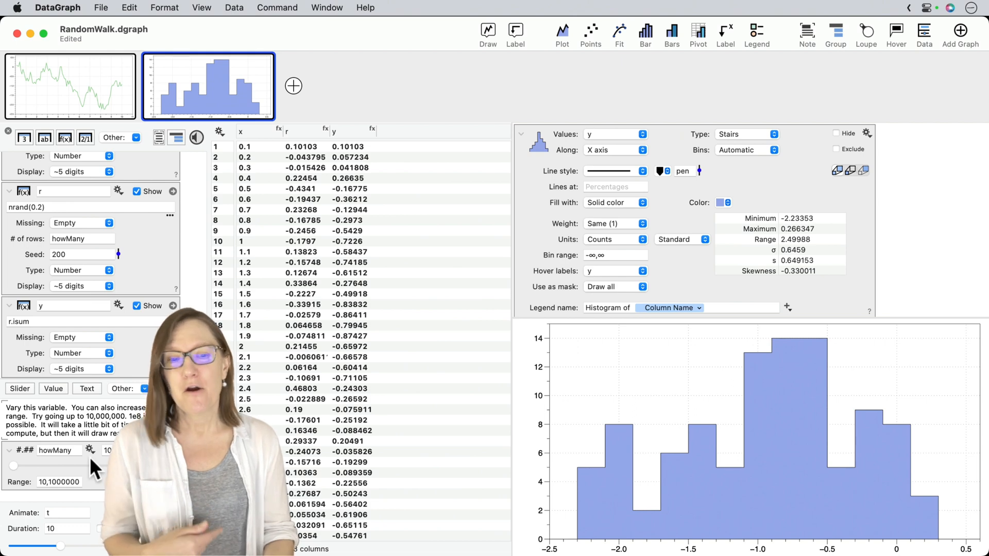
Raise the howMany variable to its maximum of 1,000,000 and inspect the histogram's bins.
drag(14, 463, 164, 465)
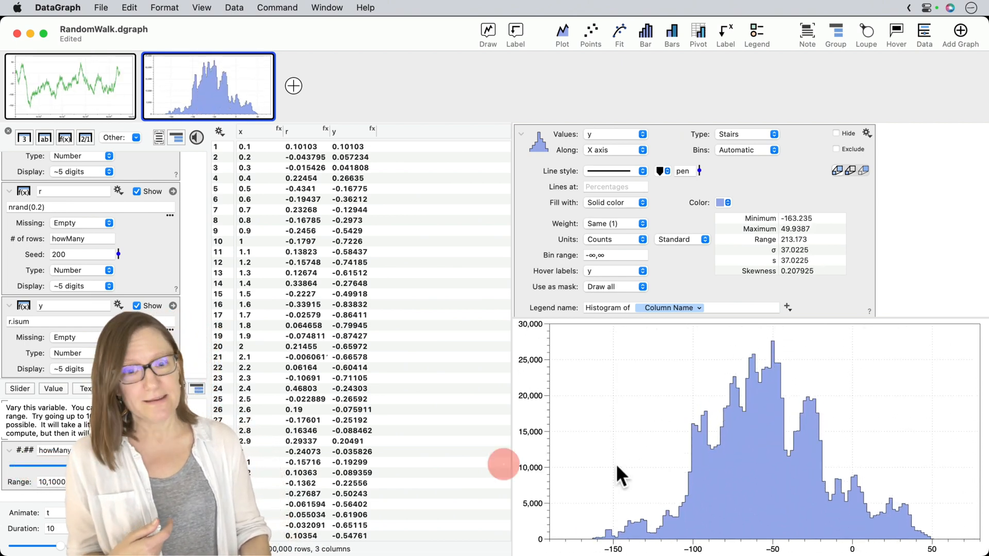
mouse_move(719, 477)
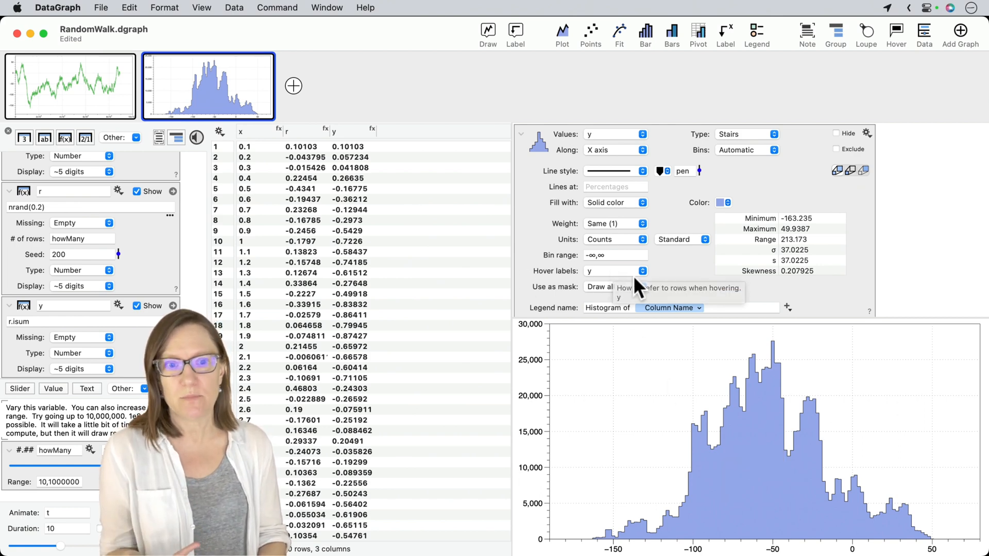
mouse_move(769, 508)
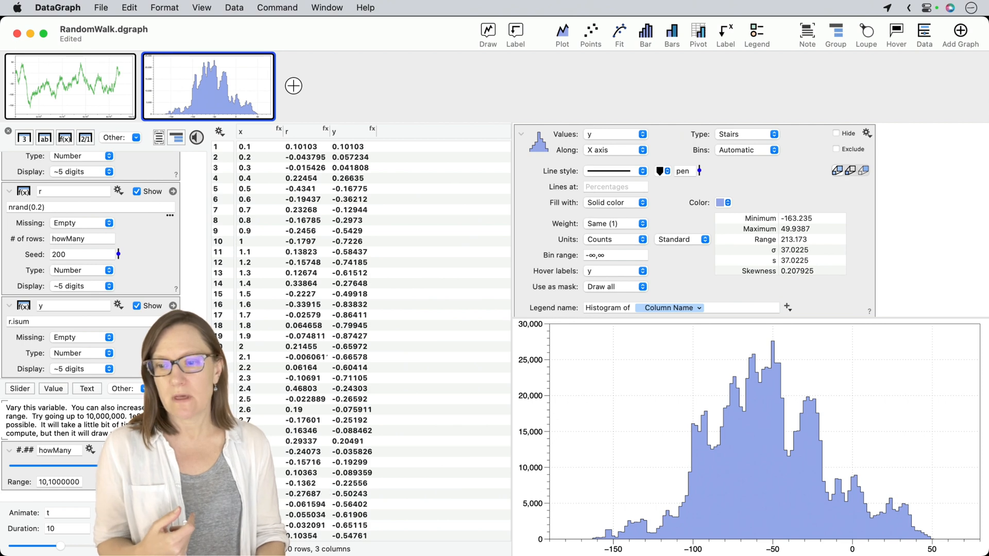
Set the howMany variable to 100 and inspect the y values listed for individual histogram bins.
click(72, 465)
drag(72, 466, 10, 465)
drag(107, 454, 84, 445)
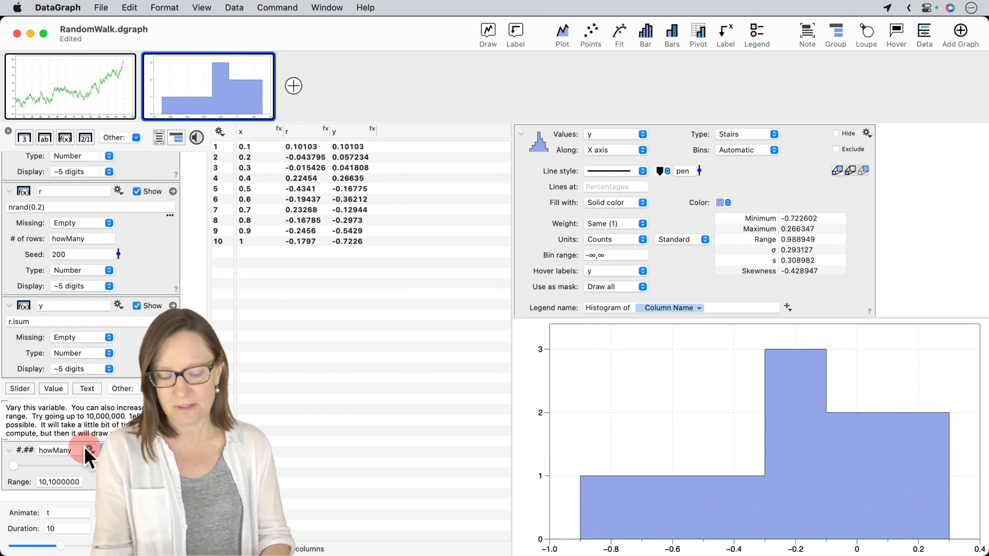
text(100)
key(Return)
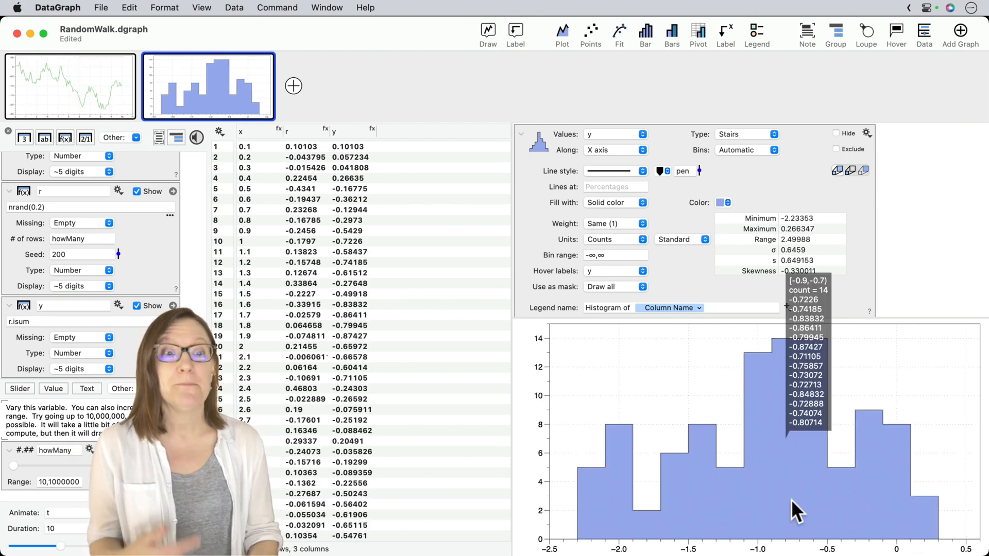
mouse_move(749, 502)
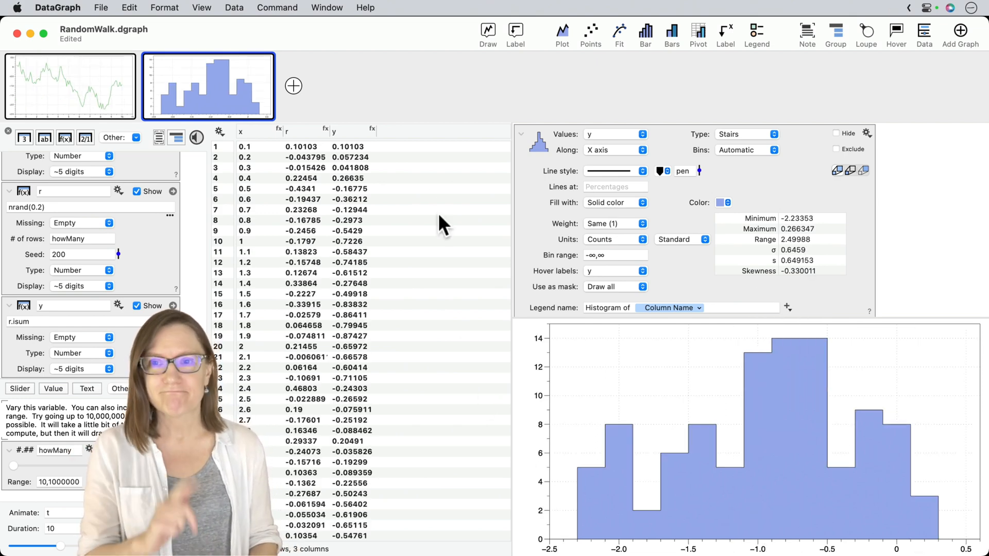
Add a third graph, draw a pivot chart of y by x in it, and inspect the sums of individual bars.
click(292, 84)
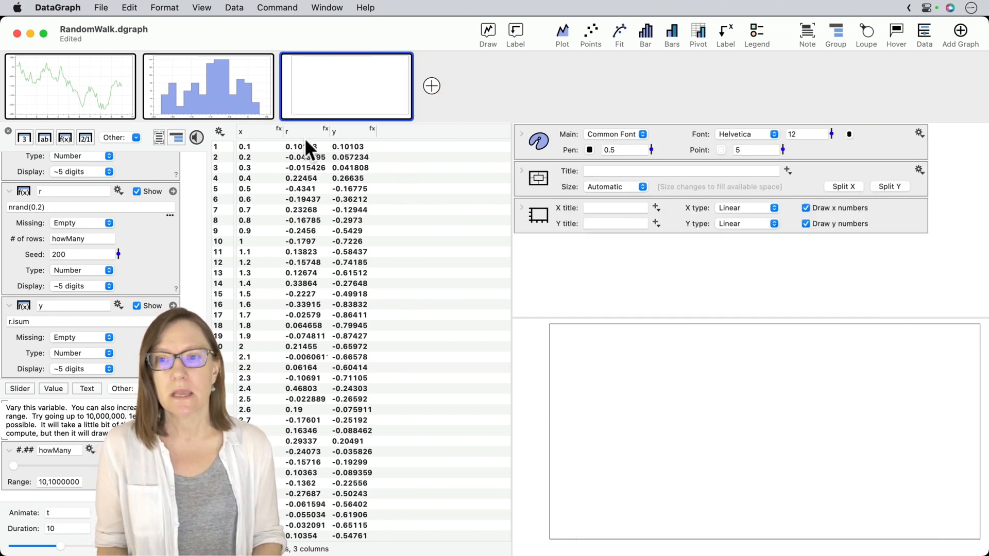
click(251, 129)
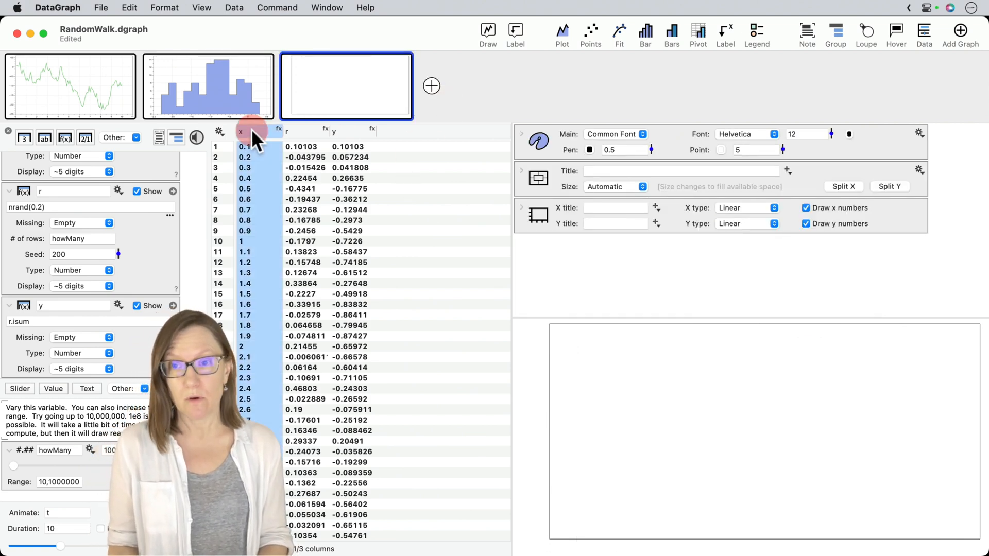
super+click(348, 131)
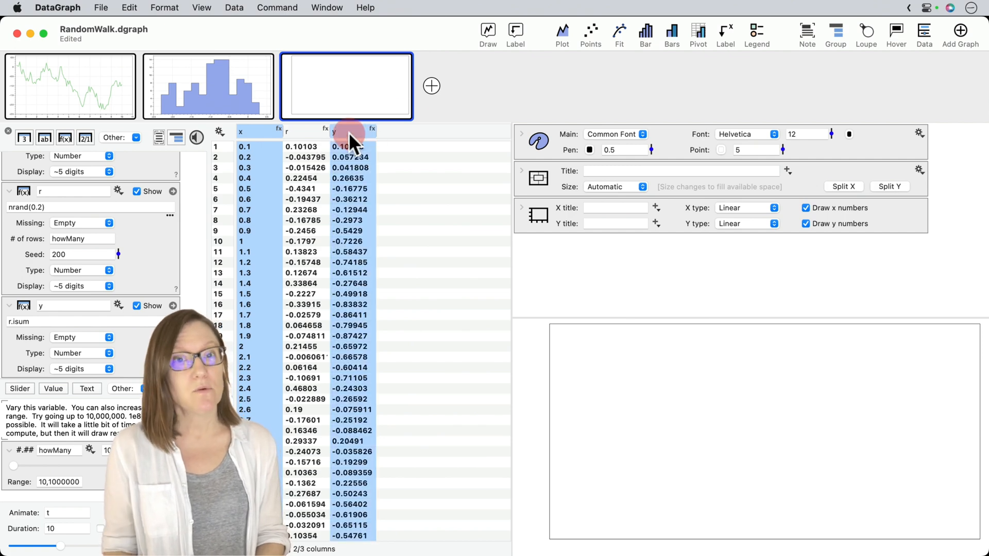
click(699, 33)
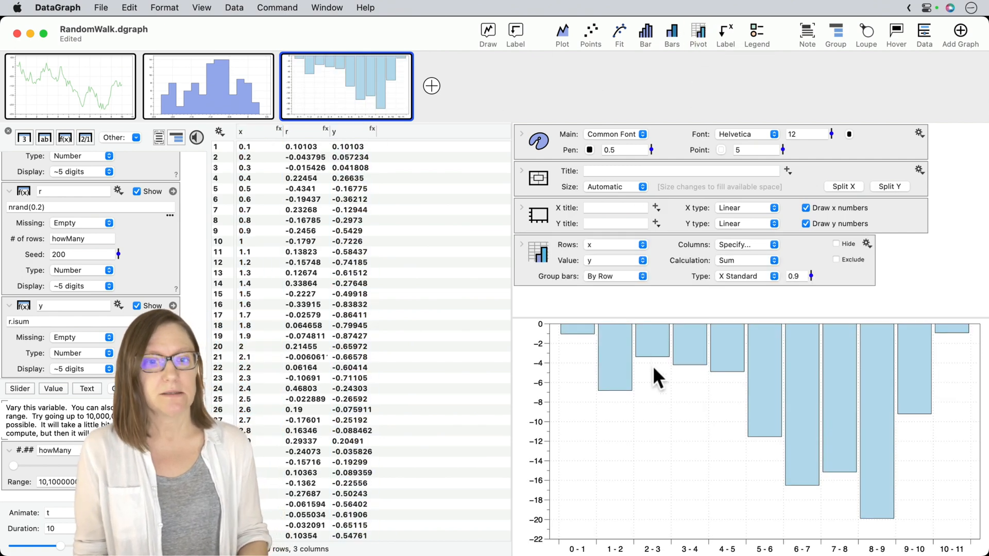
mouse_move(752, 375)
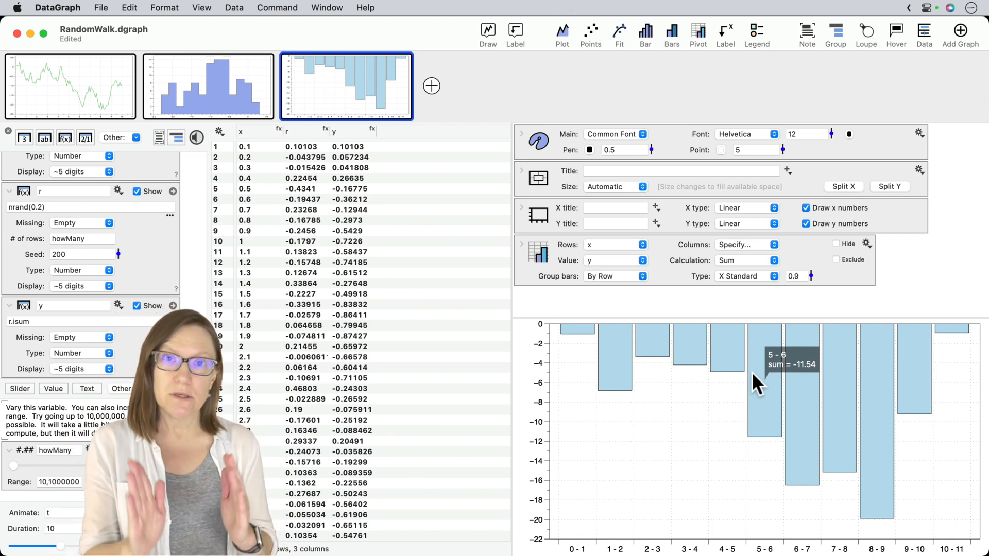
mouse_move(811, 373)
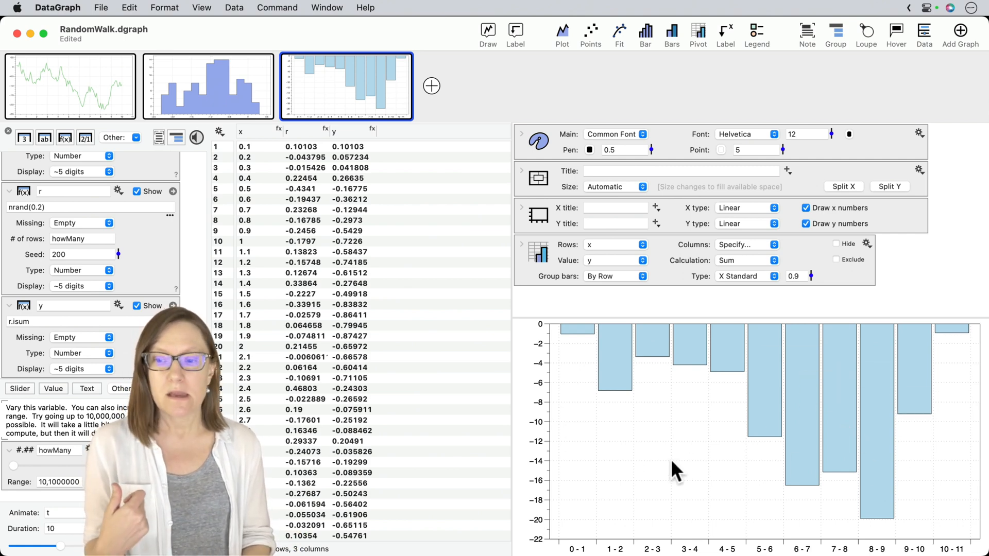
Raise the howMany variable to about 122,805 and inspect the range and sum of individual pivot bars.
mouse_move(14, 469)
mouse_down()
mouse_move(67, 471)
mouse_move(32, 466)
mouse_up()
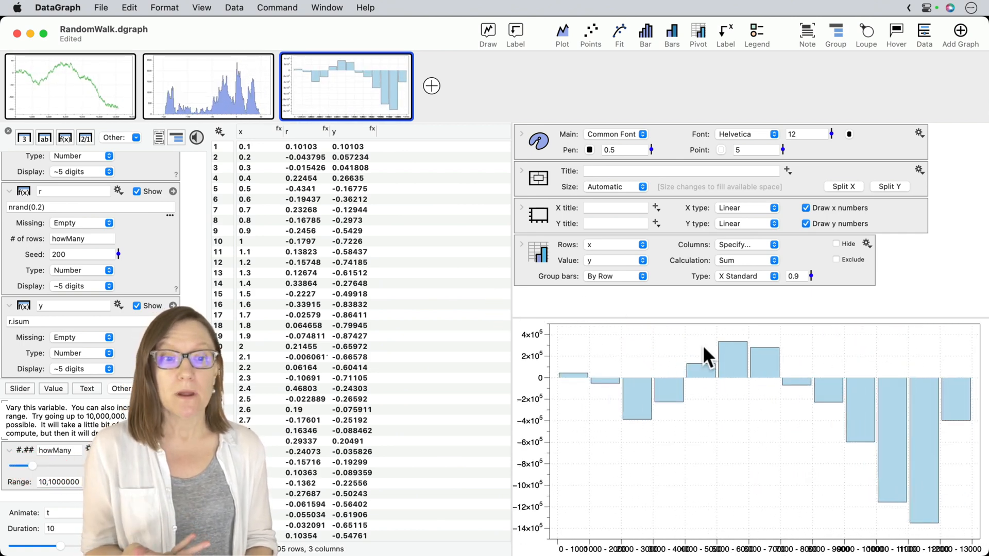
mouse_move(734, 363)
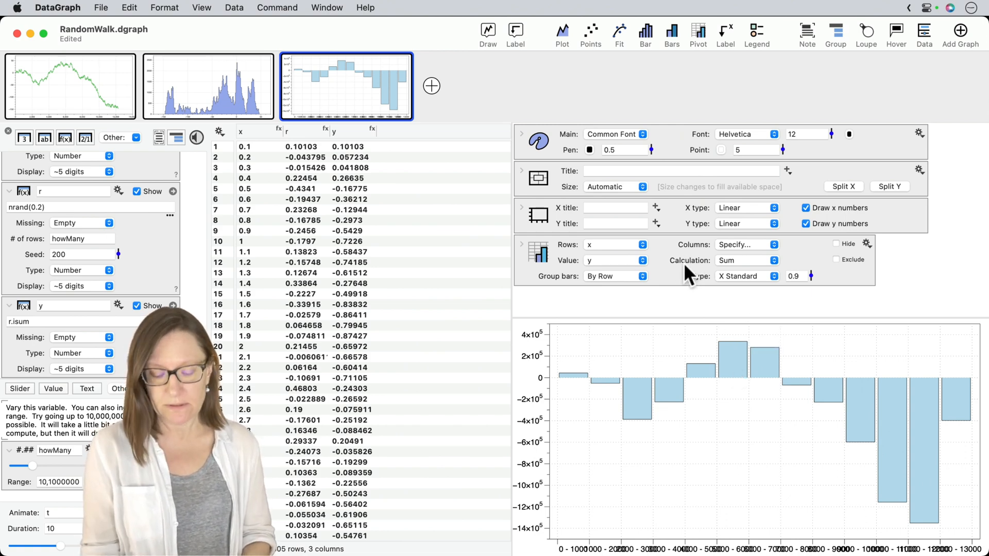
drag(660, 286, 708, 265)
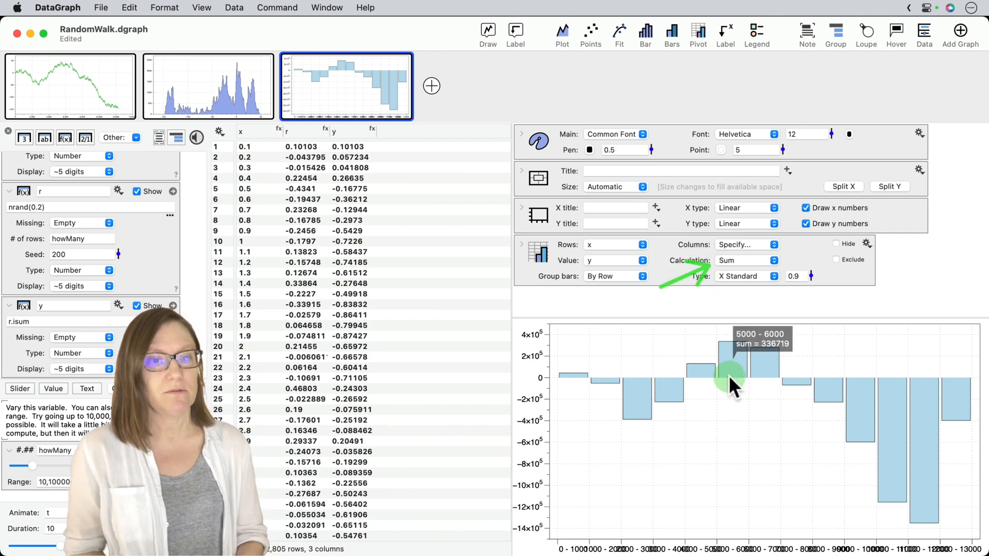
mouse_move(690, 382)
mouse_move(858, 411)
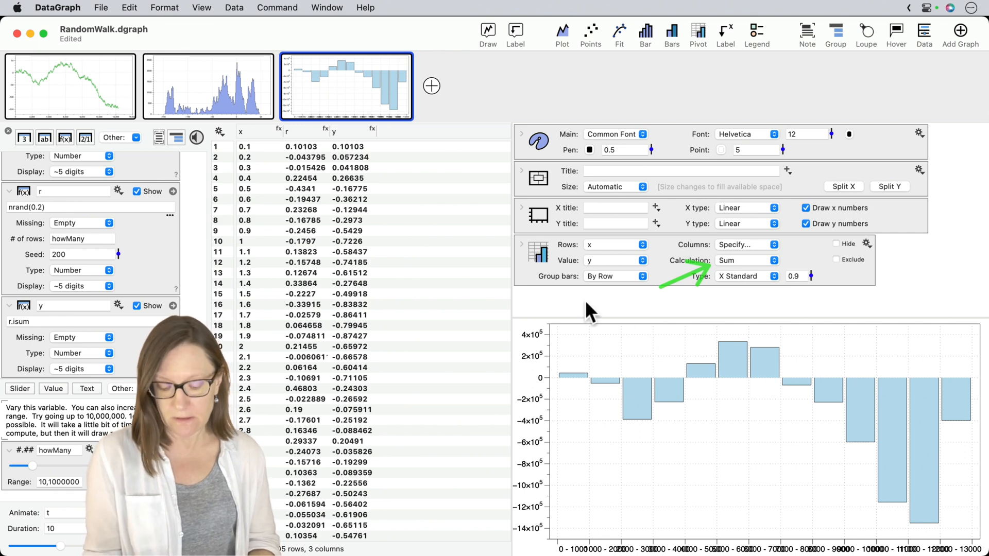
Set the pivot's calculation to Mean+s.
click(745, 260)
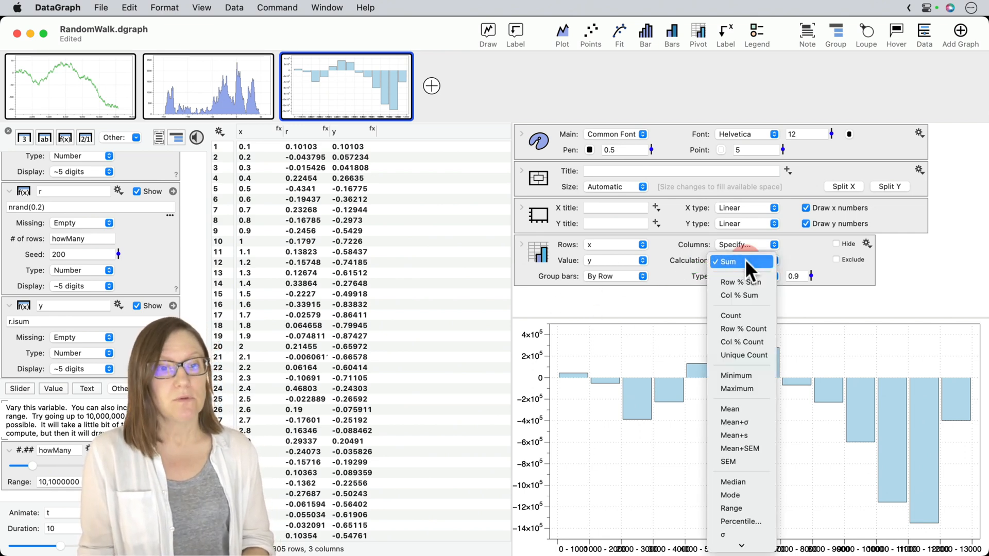
click(741, 435)
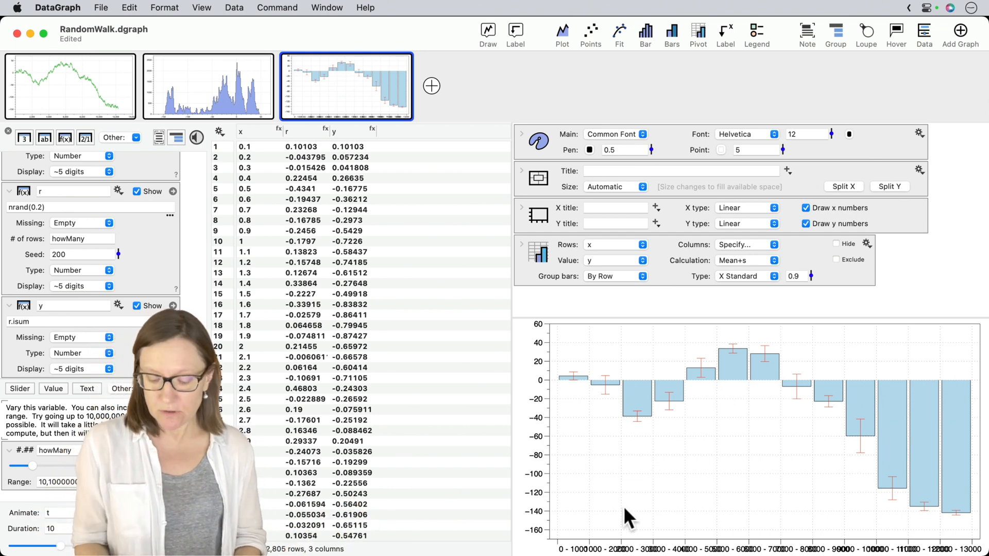
mouse_move(619, 495)
mouse_down()
mouse_move(651, 534)
mouse_move(684, 530)
mouse_move(603, 533)
mouse_move(666, 536)
mouse_up()
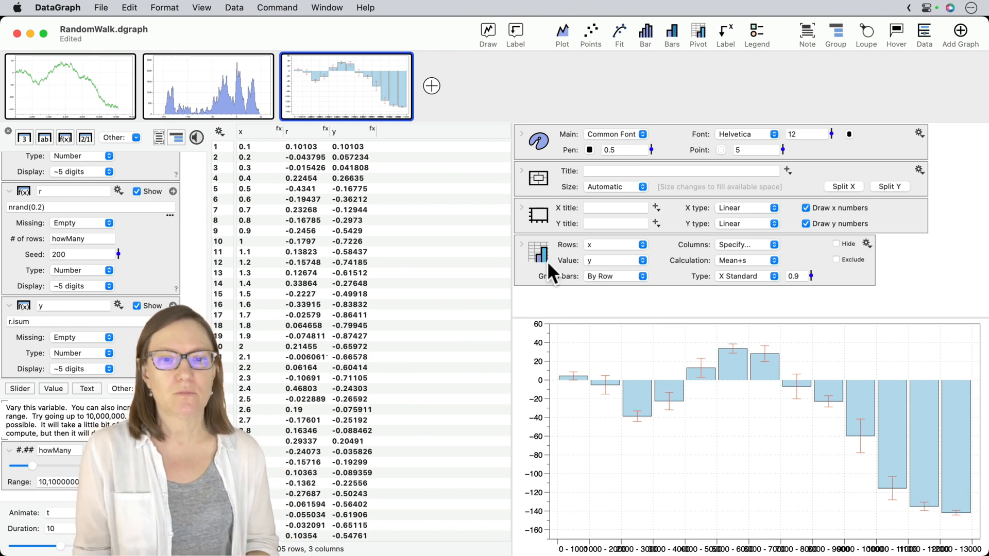
Turn off the Categories option in the pivot's detailed settings, then collapse those settings.
click(520, 241)
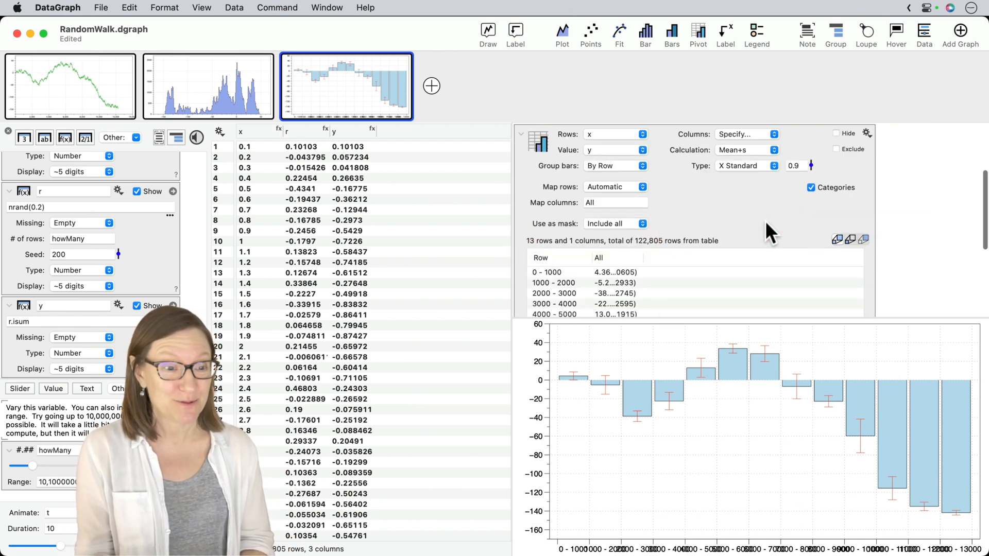
click(800, 195)
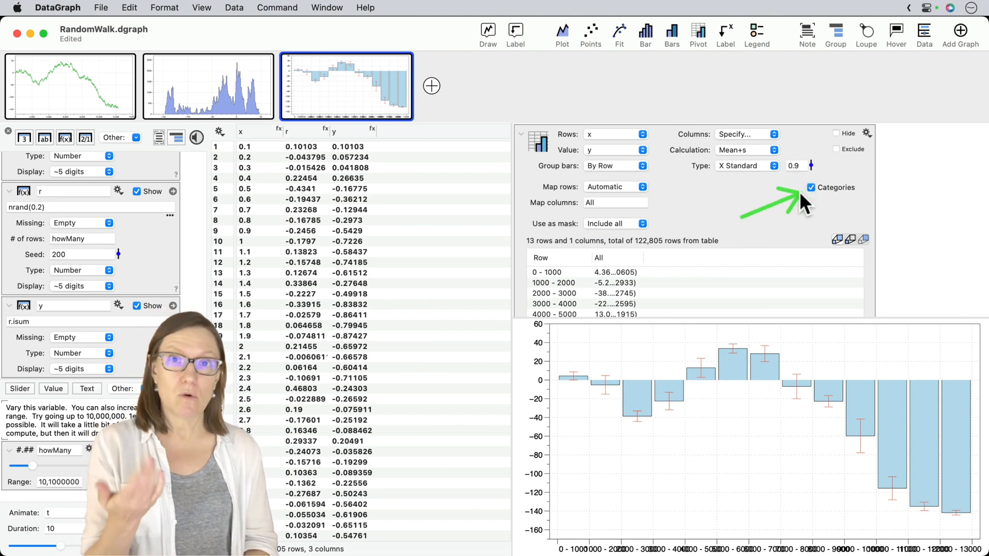
click(811, 187)
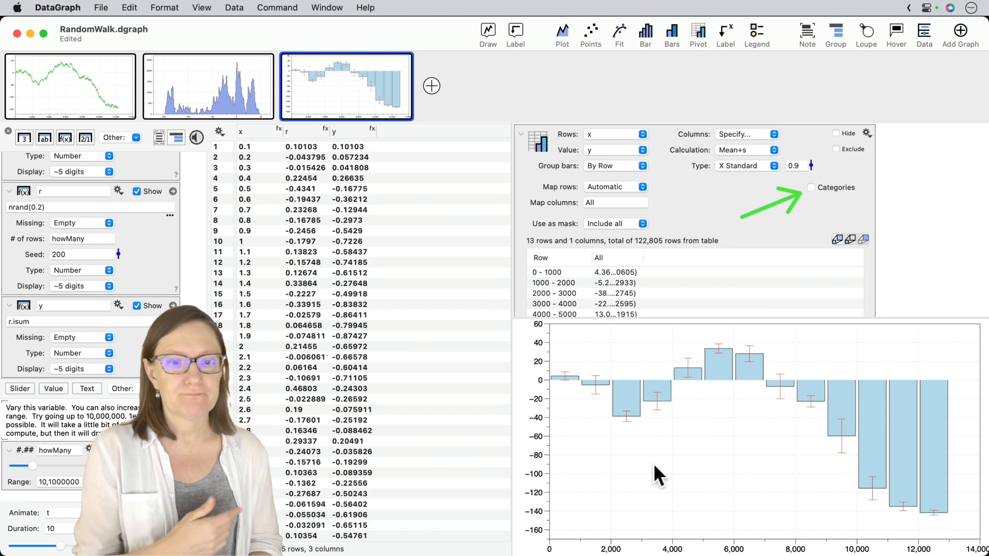
click(521, 133)
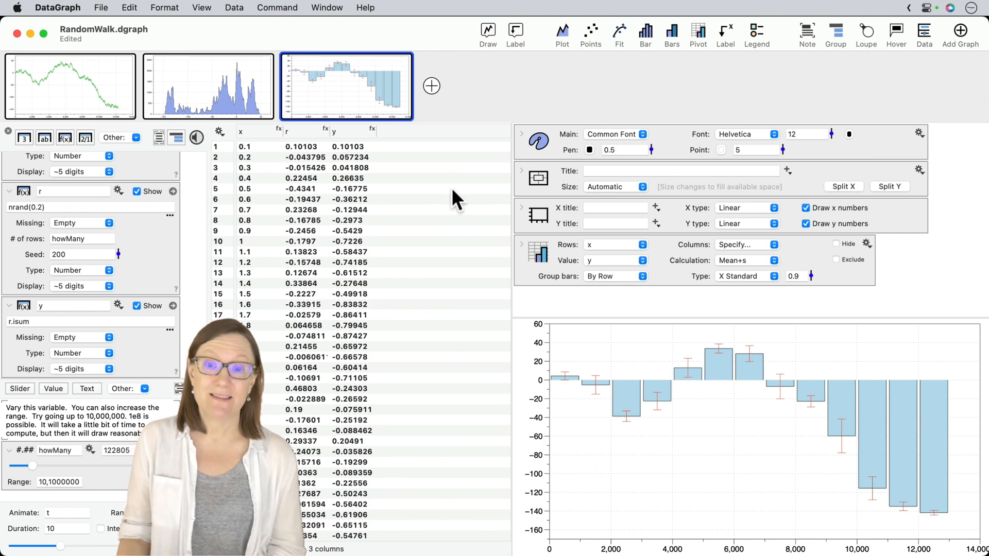
Add a fourth graph and draw the analytic function sinc(x) in it.
click(433, 84)
click(487, 27)
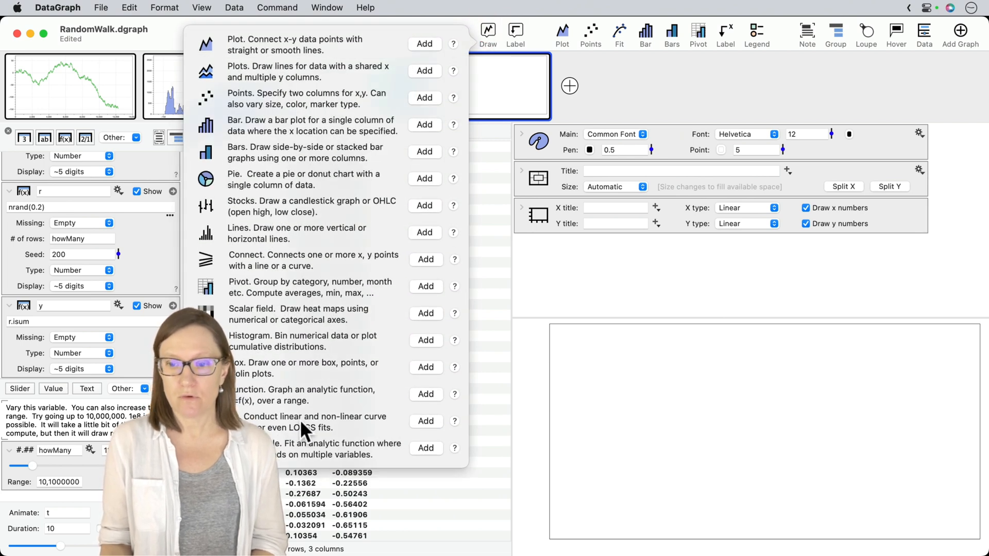
click(429, 394)
click(615, 245)
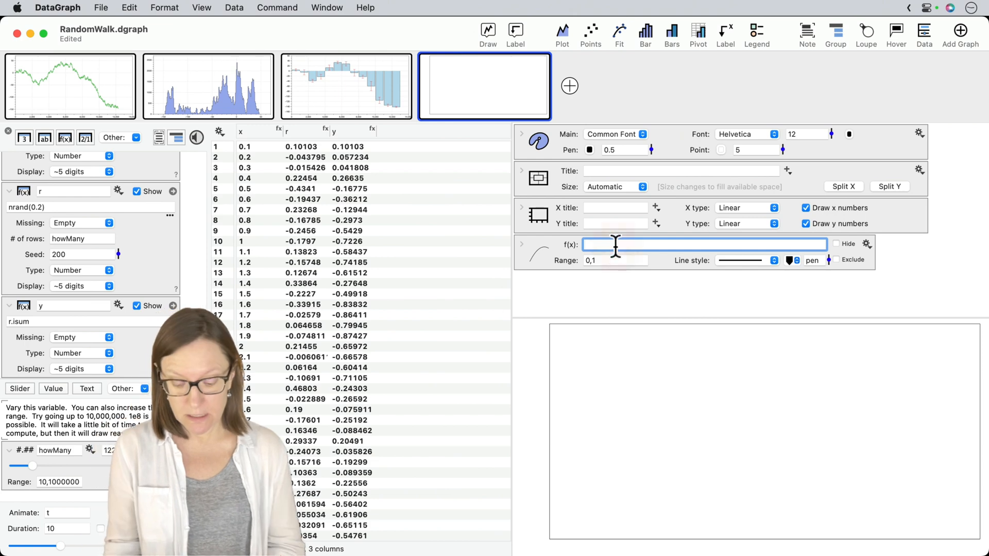
text(sinc(x))
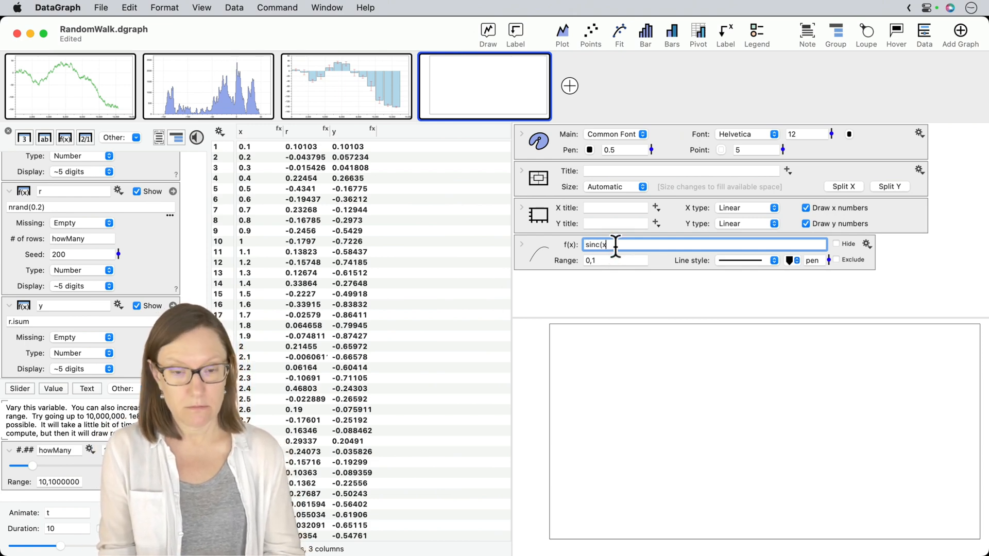
key(Return)
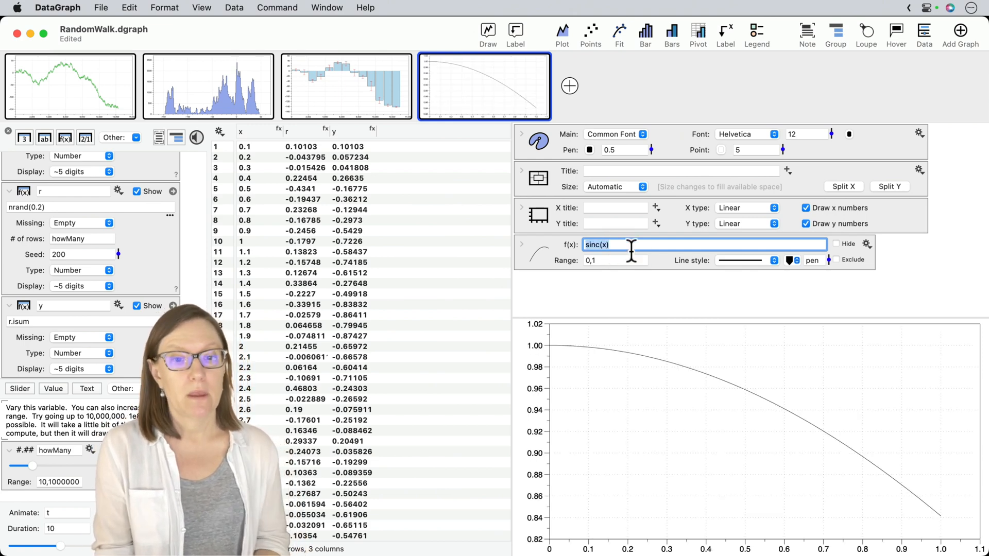
Set the sinc(x) function's range to -10,10 and inspect the inflection and critical points along the curve.
drag(605, 260, 540, 259)
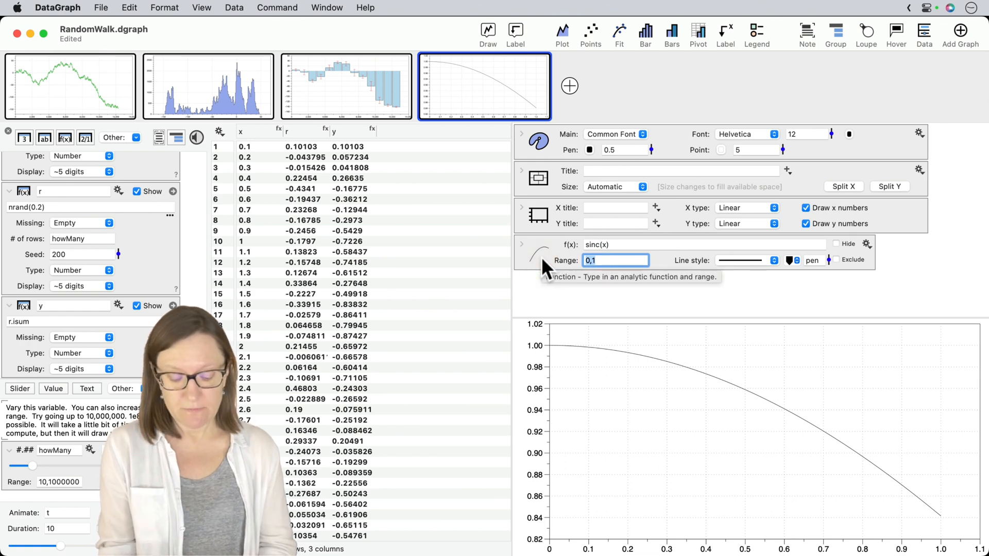
text(-10,10)
key(Return)
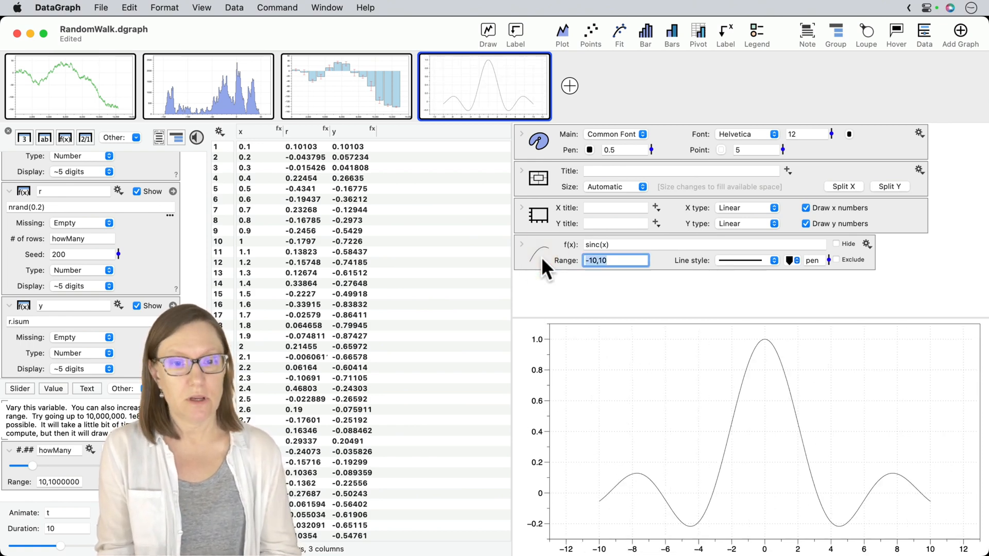
mouse_move(731, 424)
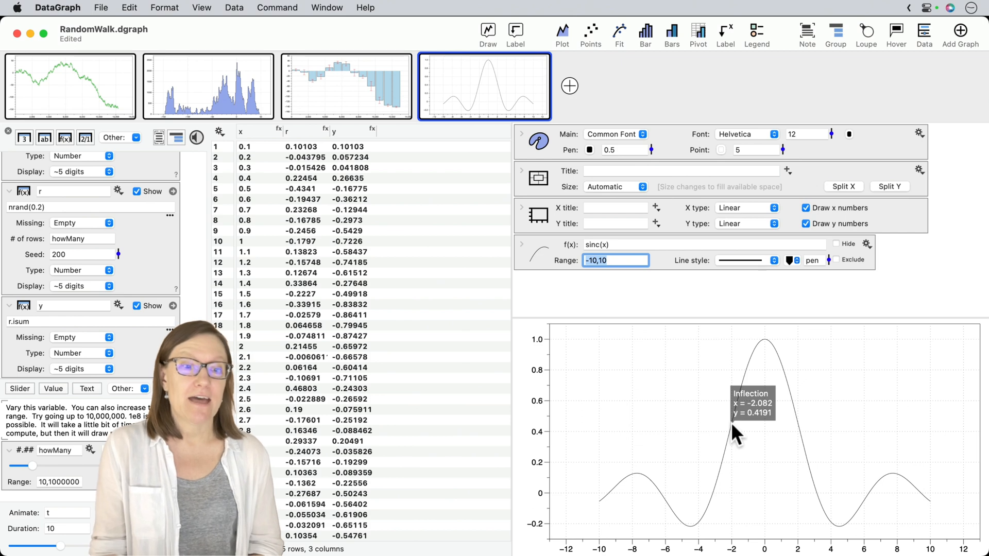
mouse_move(770, 341)
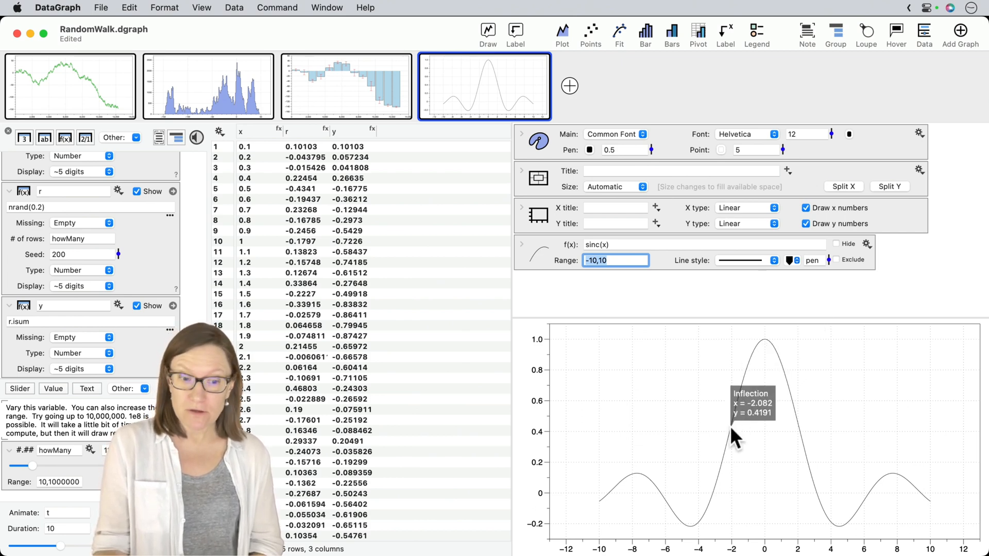
mouse_move(714, 468)
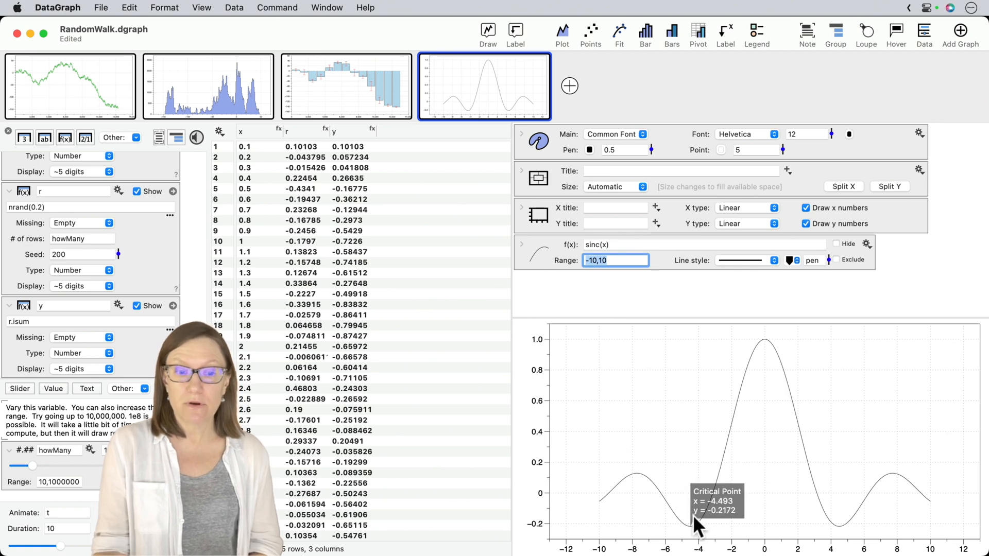
Duplicate the sinc(x) function, change the copy to x/10, and inspect where the line crosses the sinc curve.
click(536, 252)
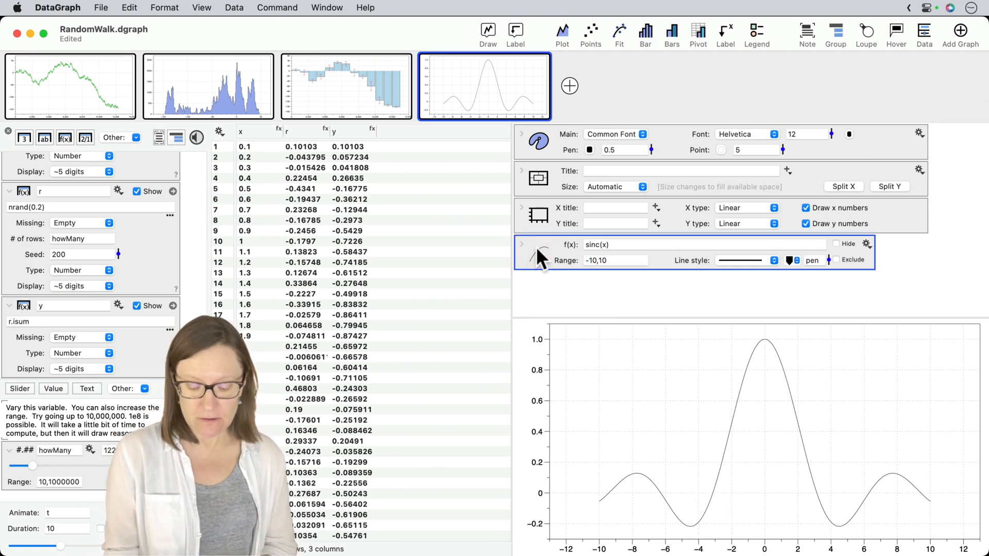
key(super+v)
click(549, 281)
click(615, 281)
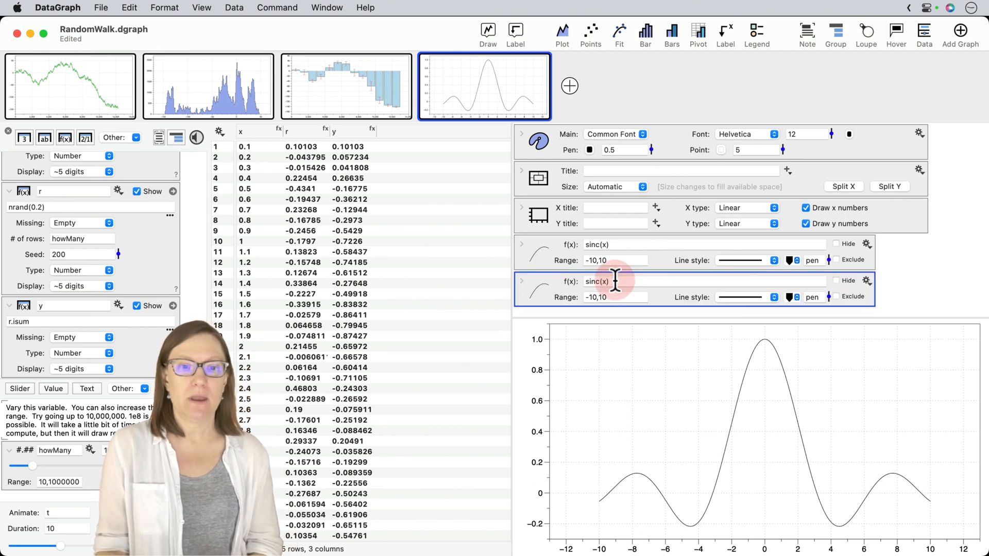
drag(615, 281, 524, 276)
text(x/10)
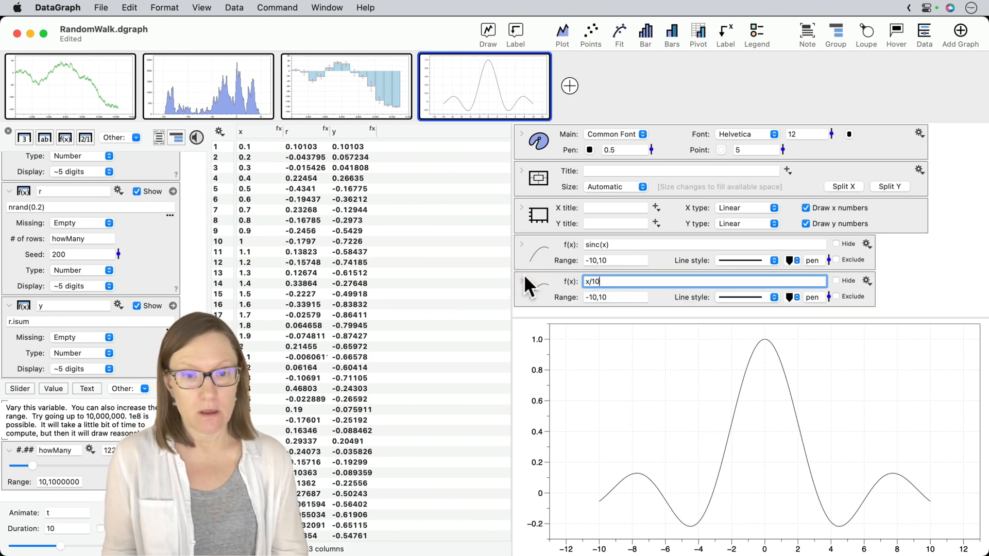
key(Return)
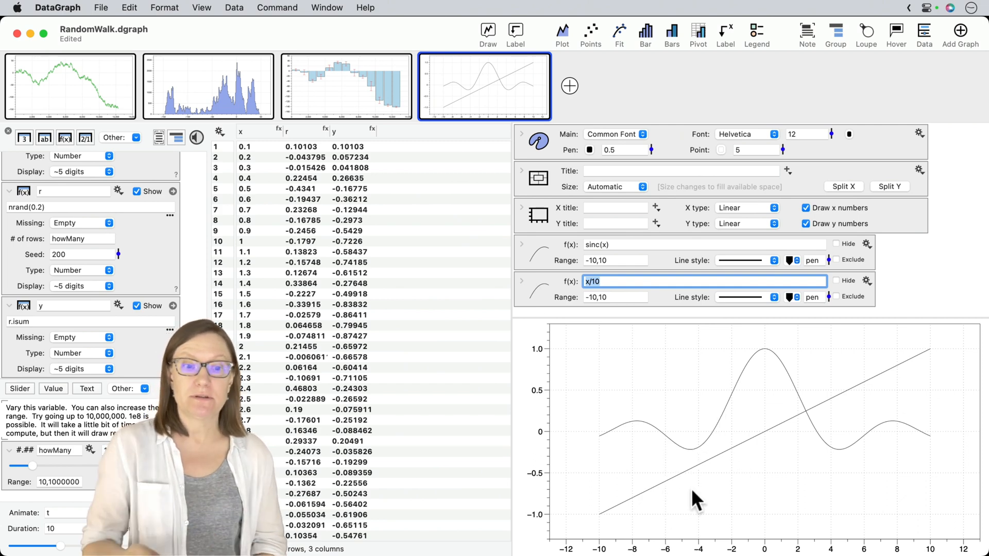
mouse_move(805, 416)
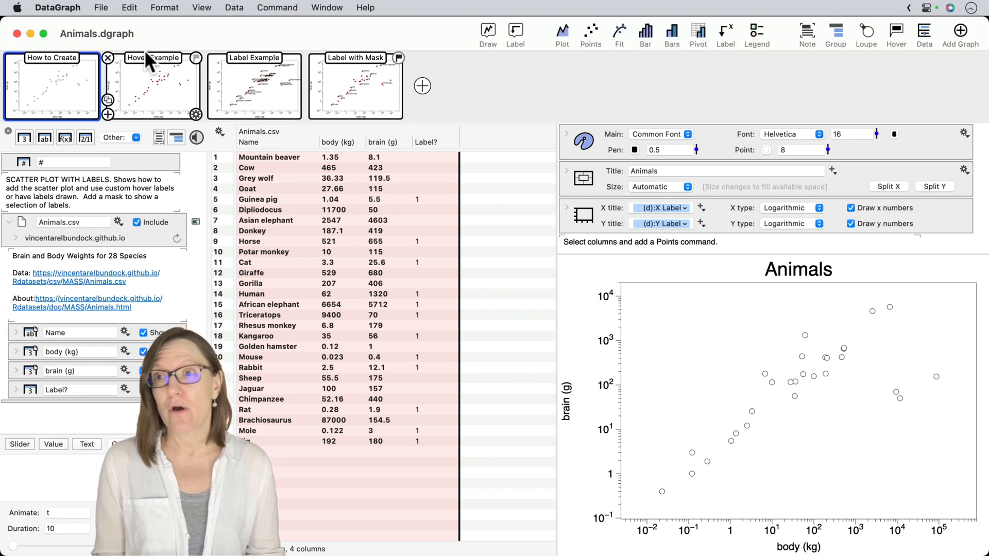
Look at the Scatter Plot with Labels entry among the Basic online examples, then return to the Animals file.
click(103, 5)
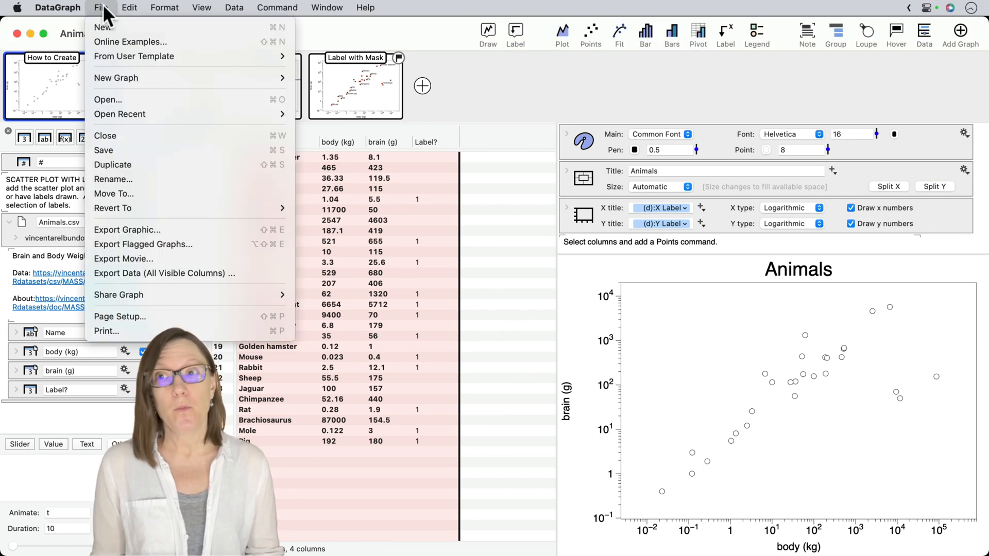
click(106, 41)
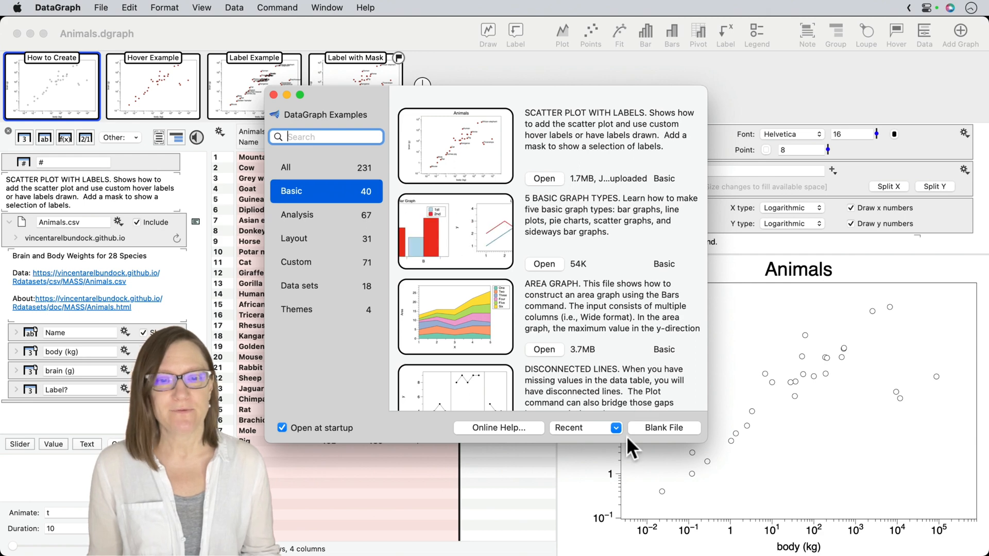
click(603, 493)
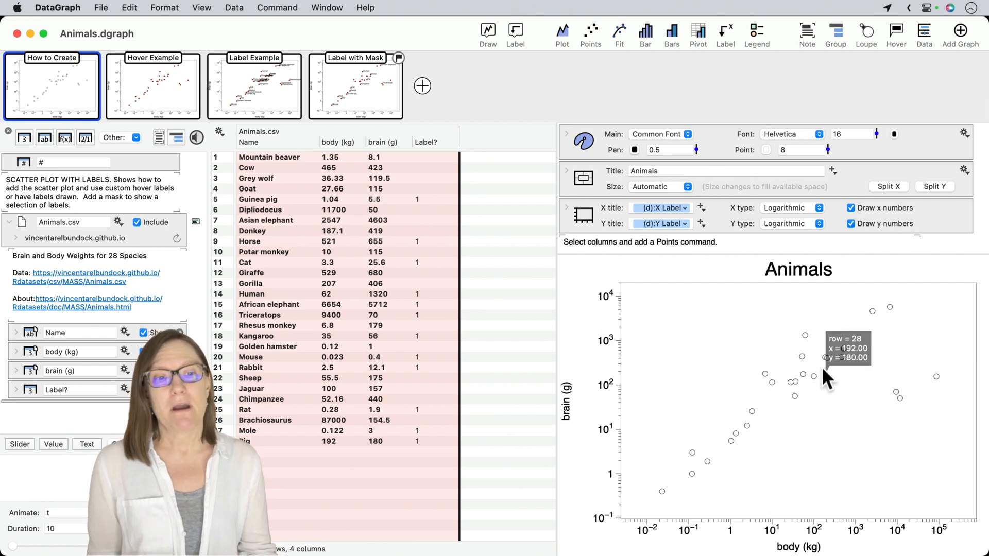
Set the hover label of the Points command in the How to Create graph to the Name column of Animals.csv and check it on the points.
mouse_move(806, 343)
mouse_move(806, 365)
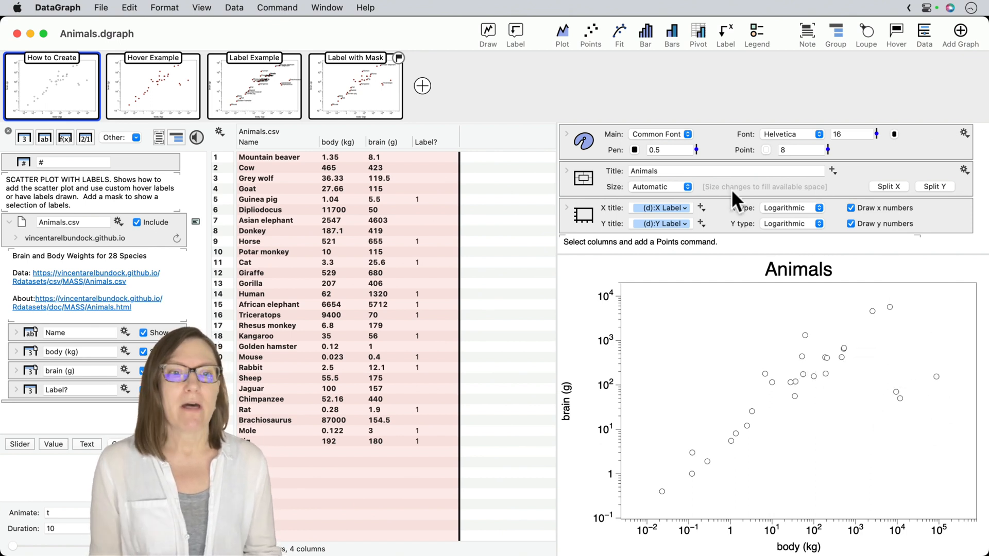
scroll(711, 198, down, 2)
scroll(709, 195, down, 10)
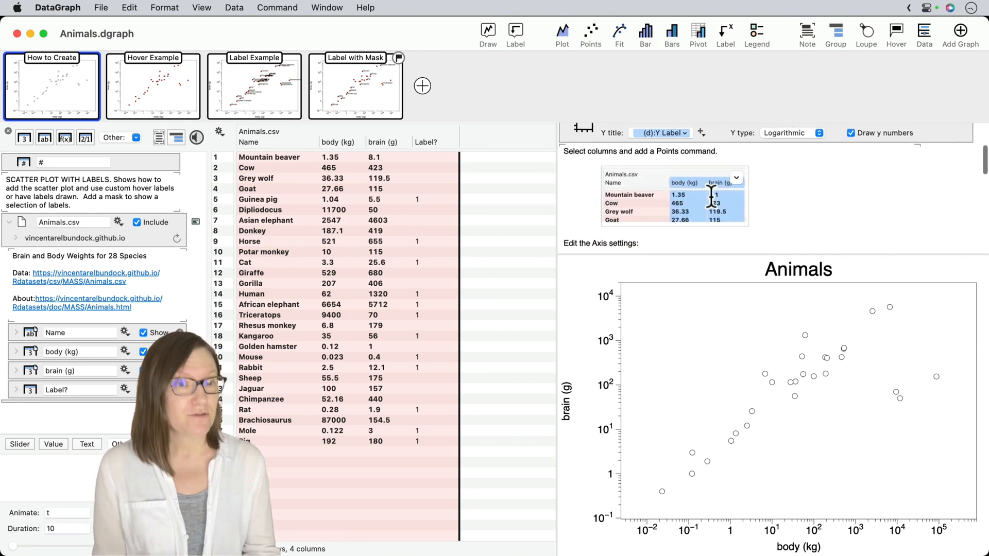
scroll(711, 195, down, 10)
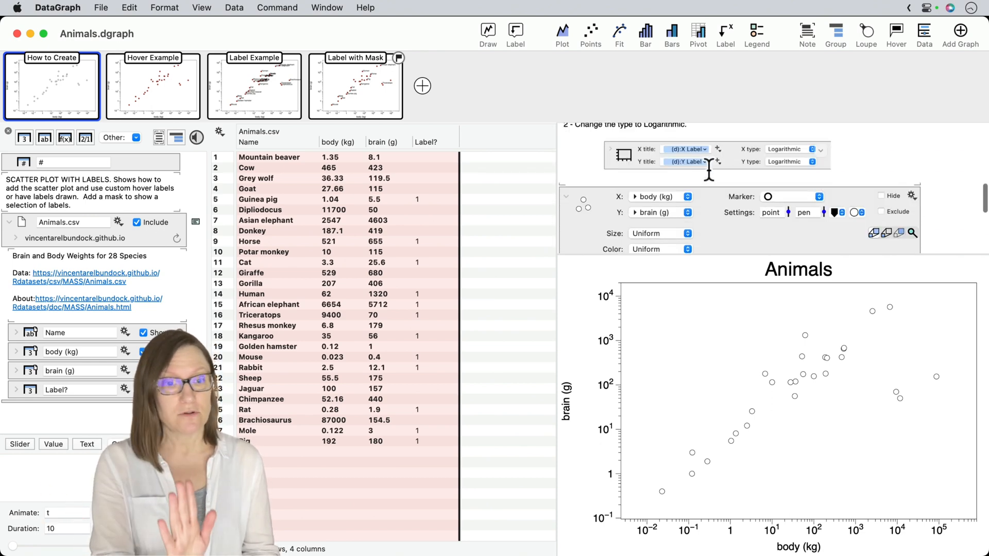
scroll(738, 178, down, 3)
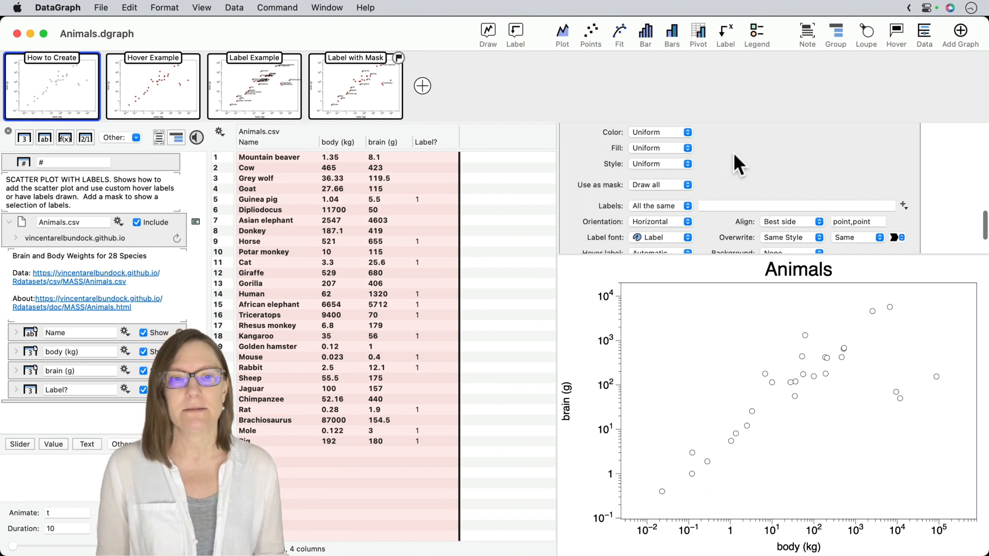
scroll(744, 160, up, 2)
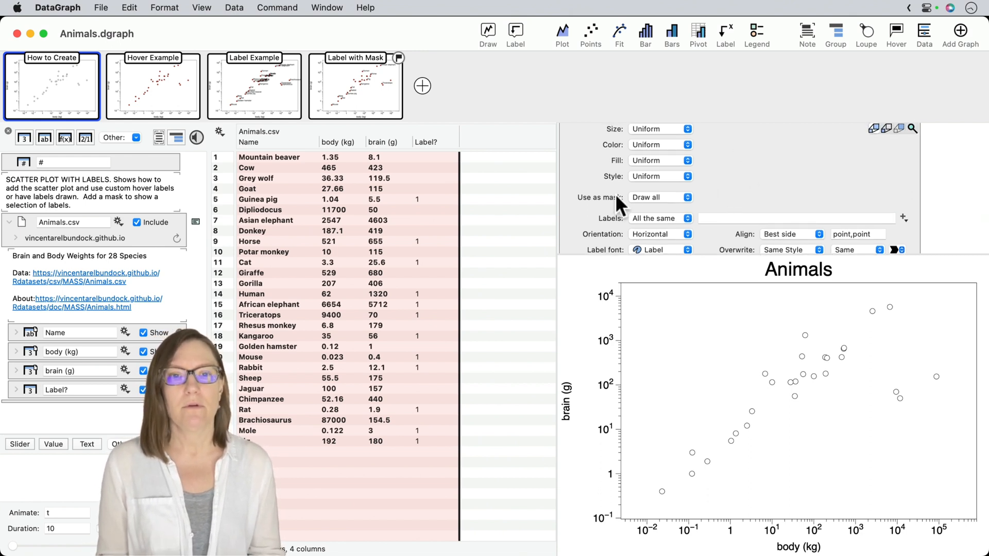
scroll(616, 195, up, 5)
scroll(615, 196, down, 8)
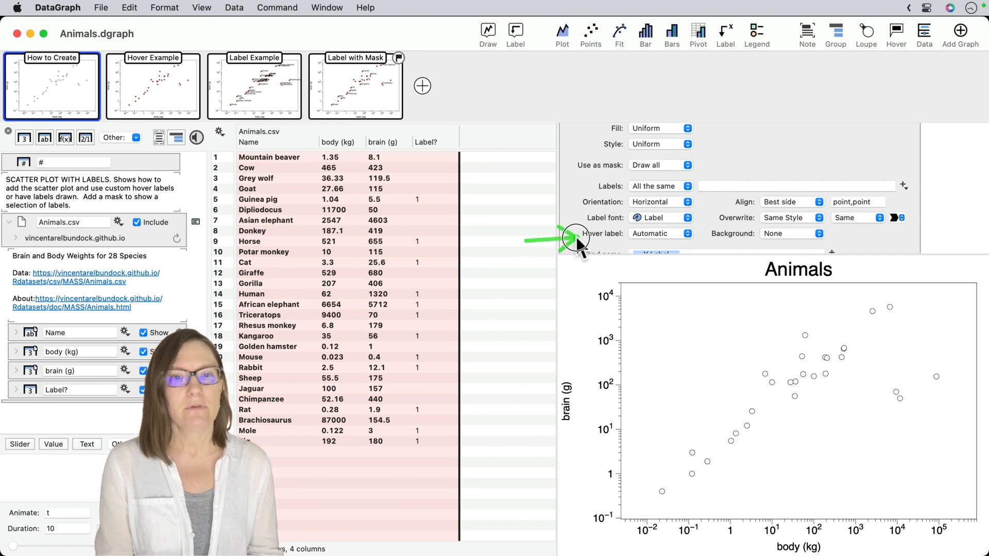
click(652, 232)
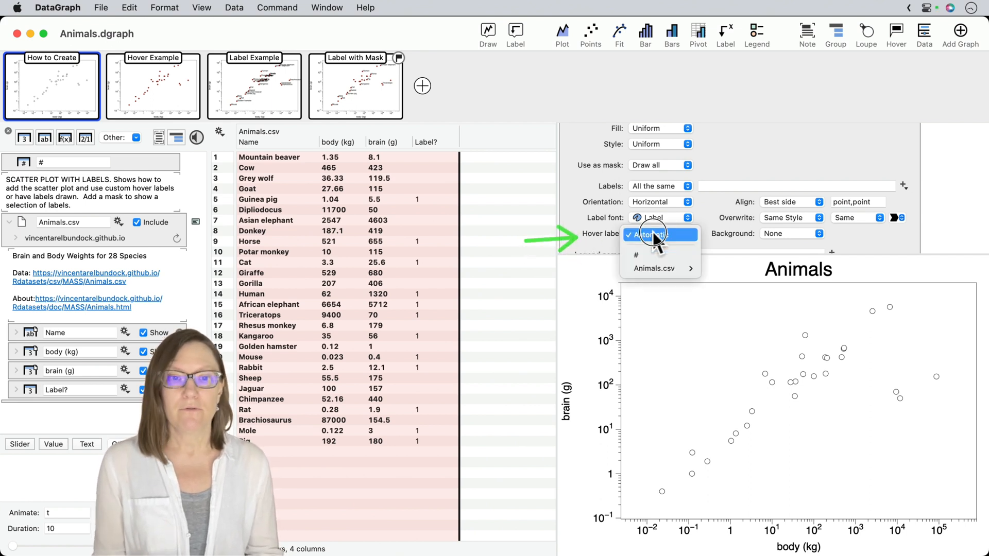
mouse_move(654, 264)
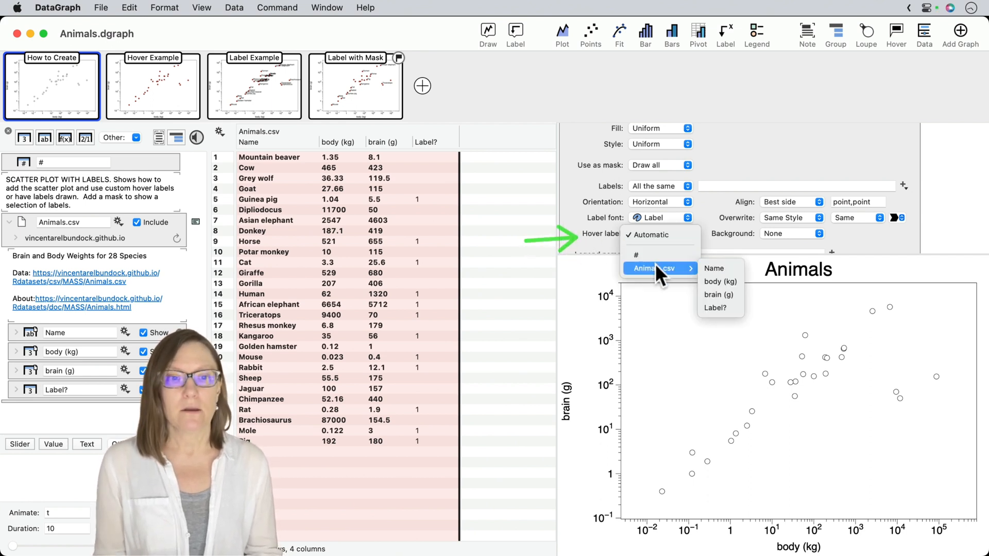
click(713, 265)
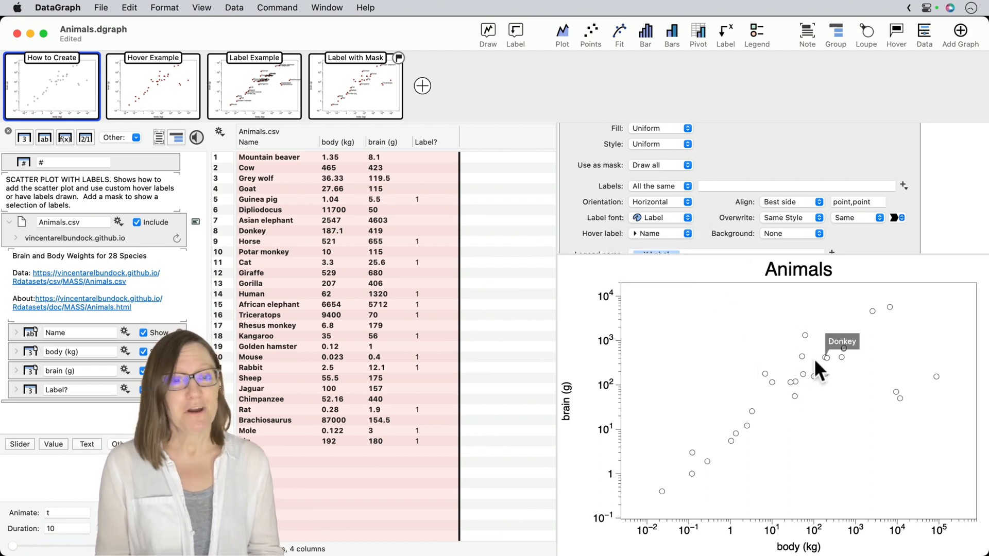
mouse_move(770, 386)
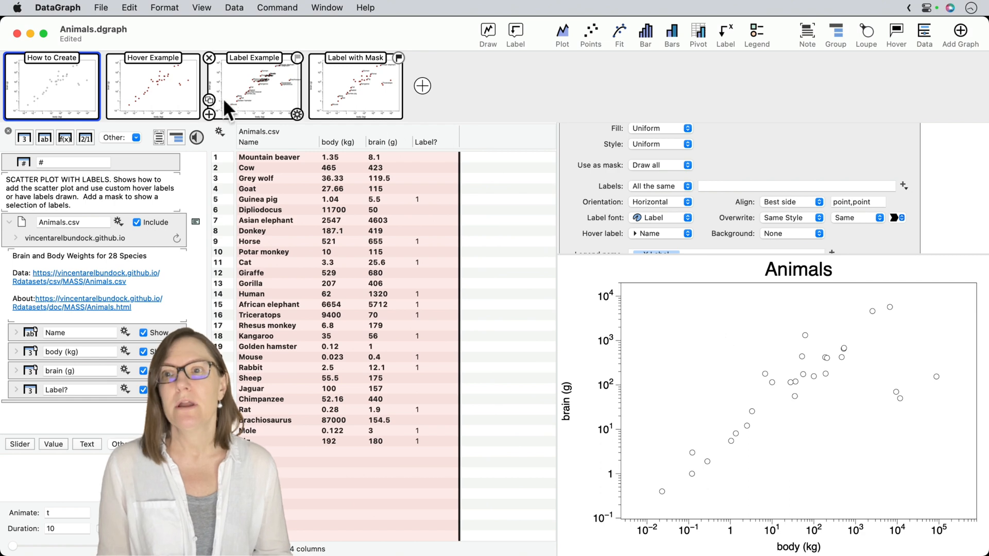
Display the Hover Example graph and inspect its note on hover labels and the labels of individual points.
click(162, 93)
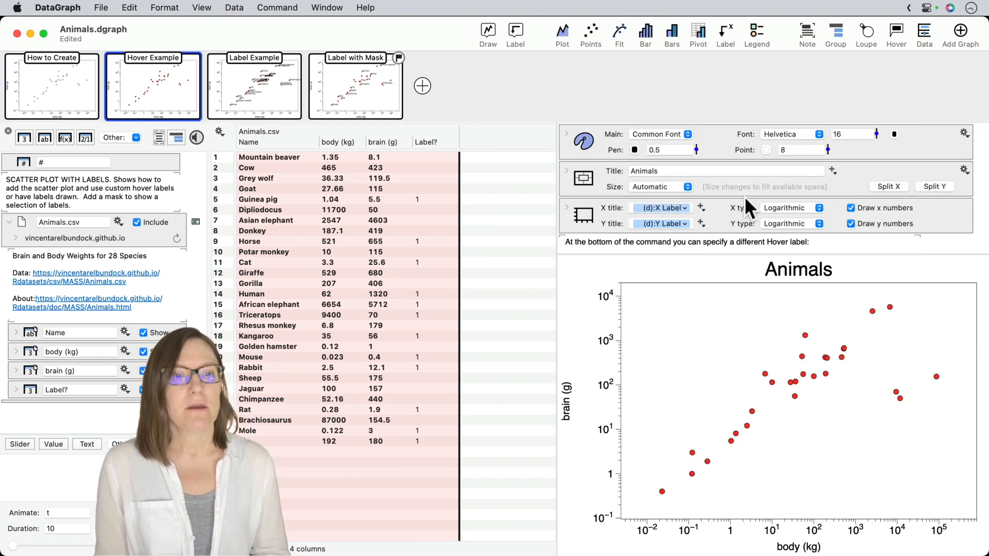
scroll(744, 196, down, 3)
scroll(743, 196, up, 2)
mouse_move(848, 353)
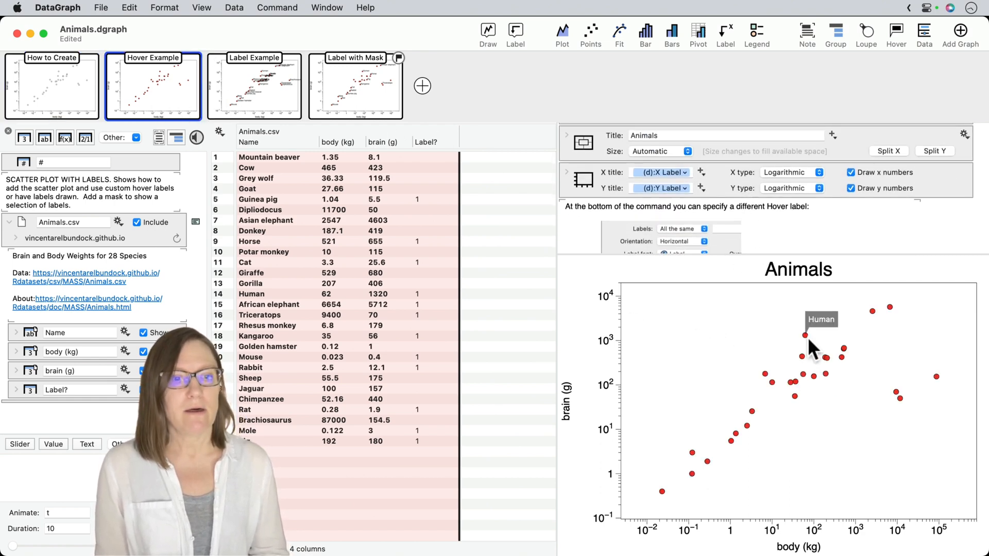
Display the Label Example graph and inspect the hover labels within its crowded cluster of labelled points.
click(254, 97)
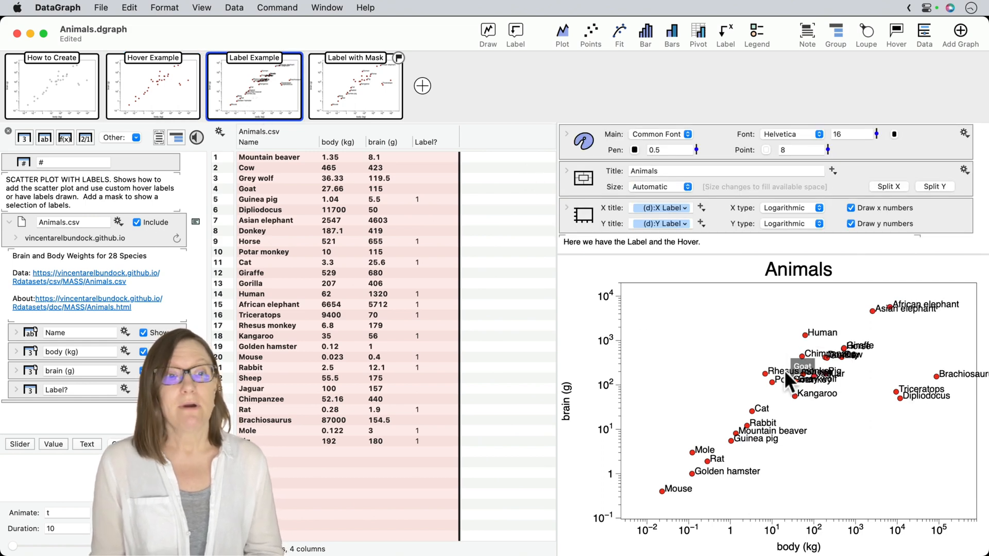
mouse_move(774, 372)
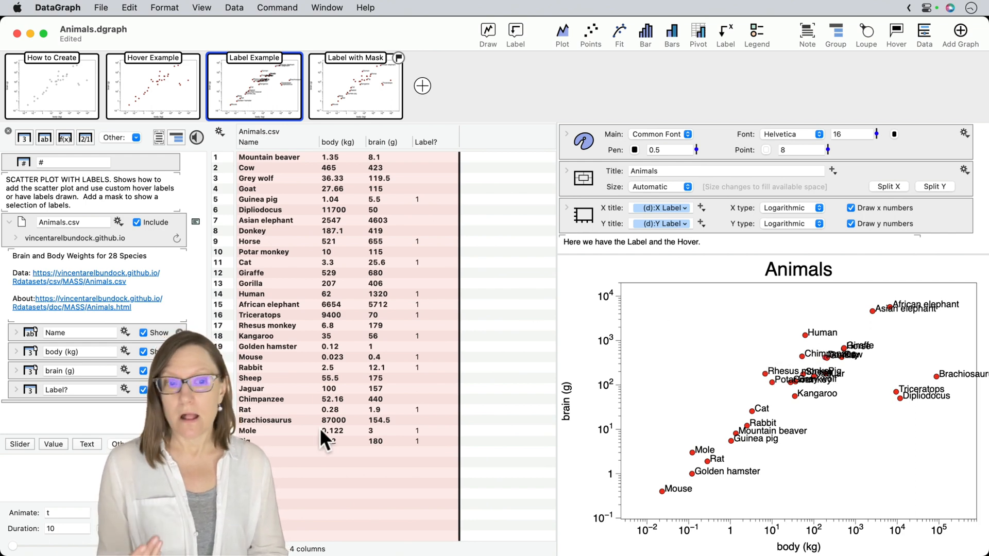
mouse_move(813, 369)
mouse_move(774, 333)
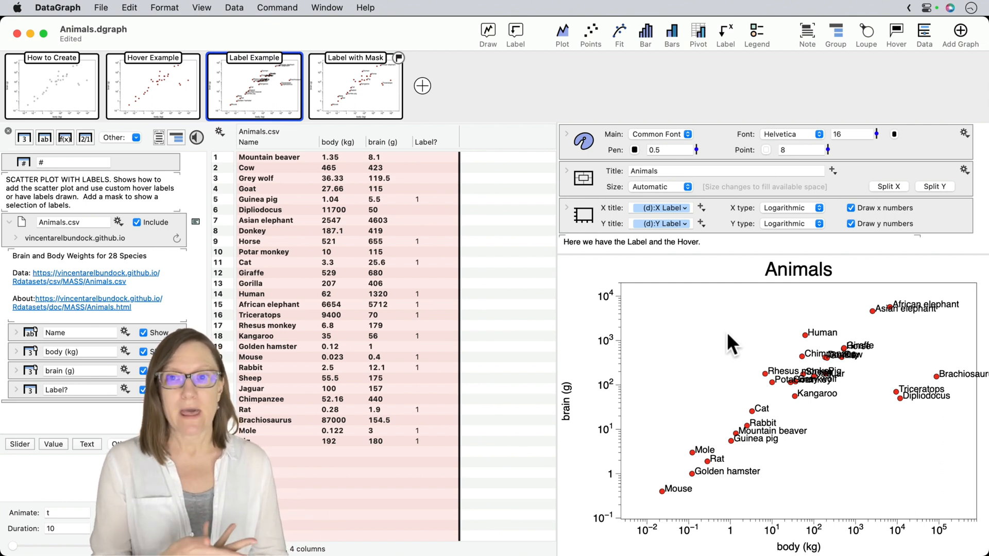
Display the Label with Mask graph and read its notes on combining two commands to label only selected points.
click(353, 95)
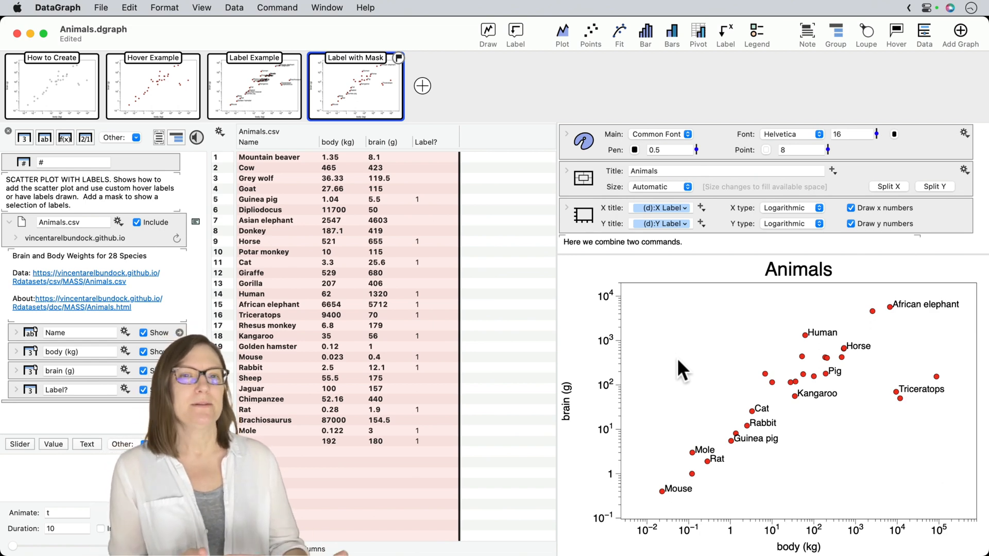
scroll(744, 209, down, 2)
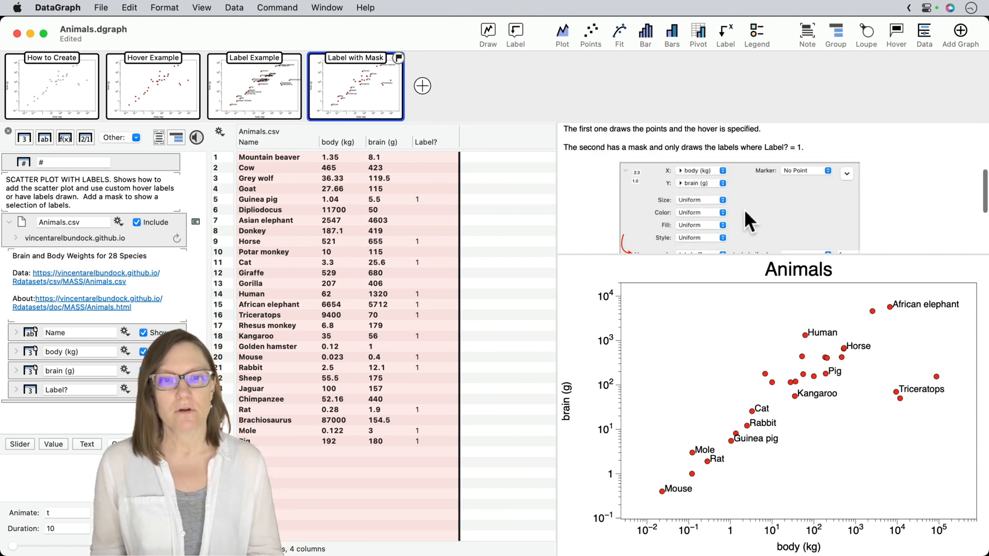
mouse_move(743, 368)
mouse_move(724, 383)
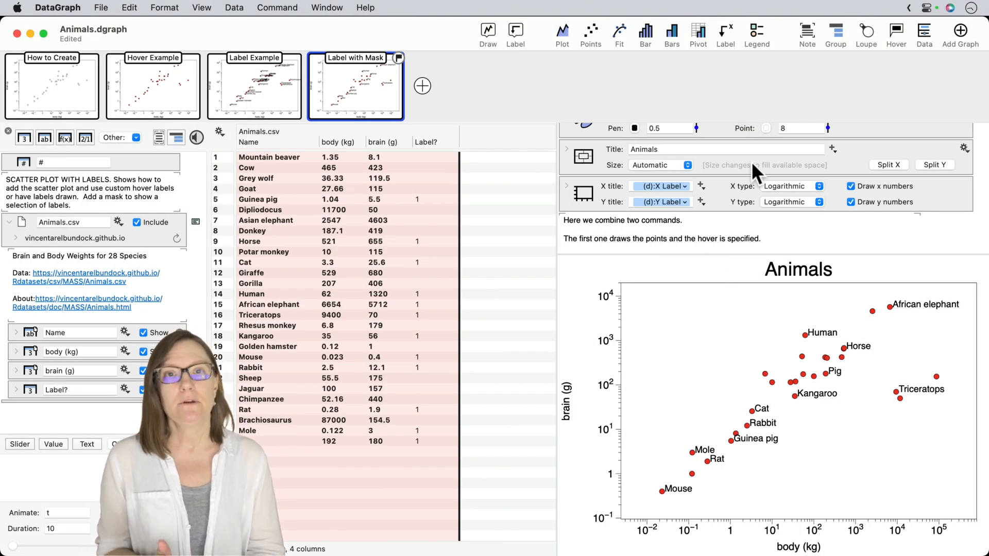
scroll(750, 162, up, 3)
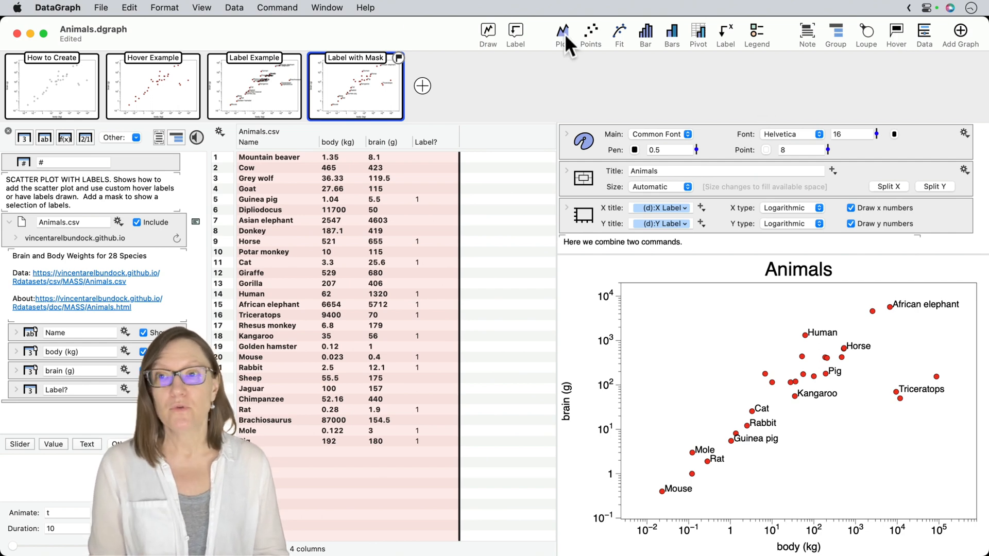
Bring up the view options that control the hover information.
click(201, 8)
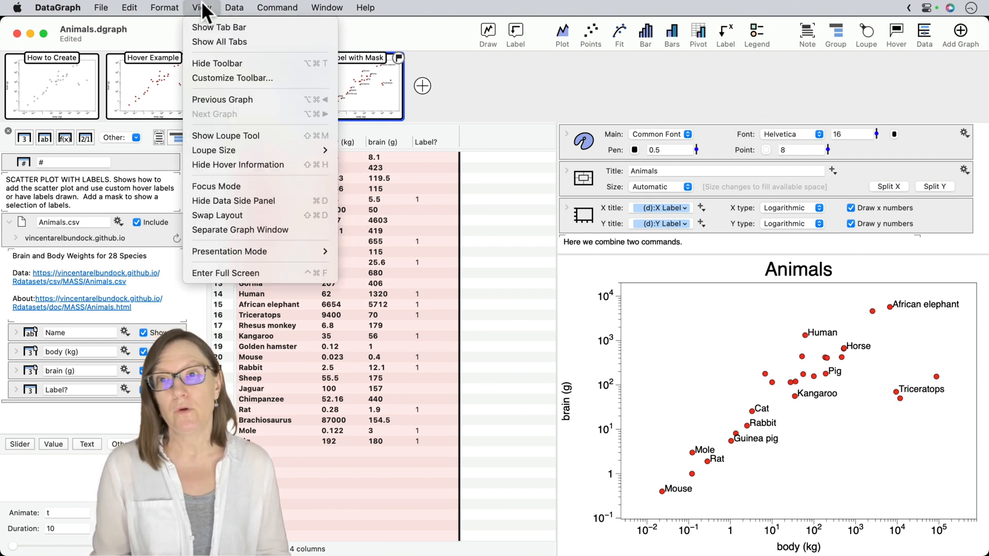